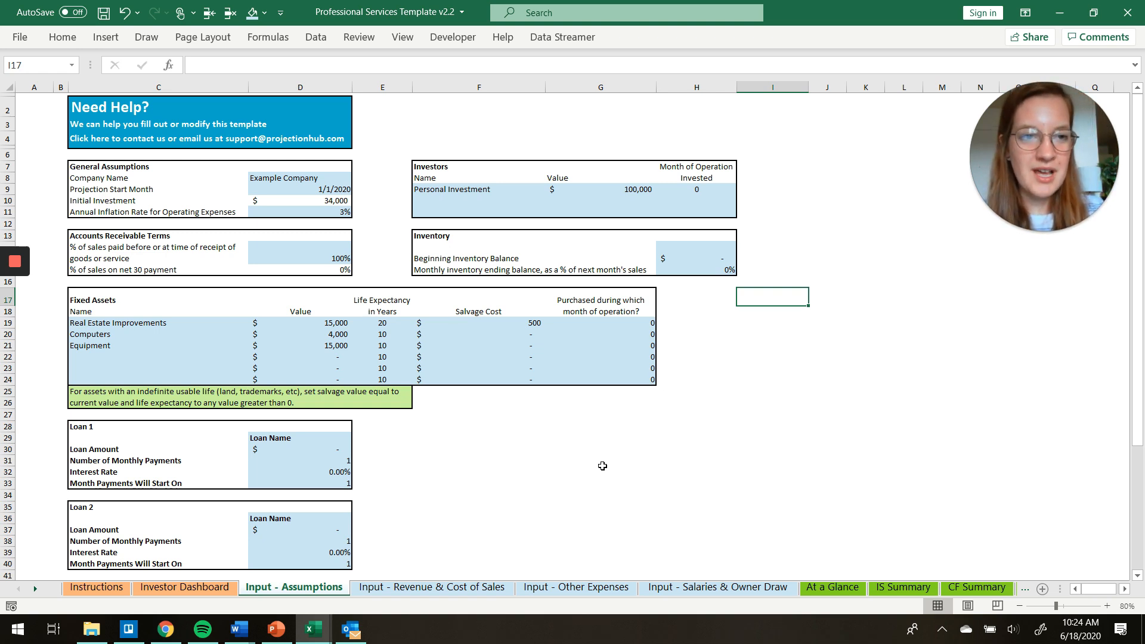
# - Review the general assumptions, investors, fixed assets and loan sections of the Input - Assumptions sheet
pyautogui.click(291, 180)
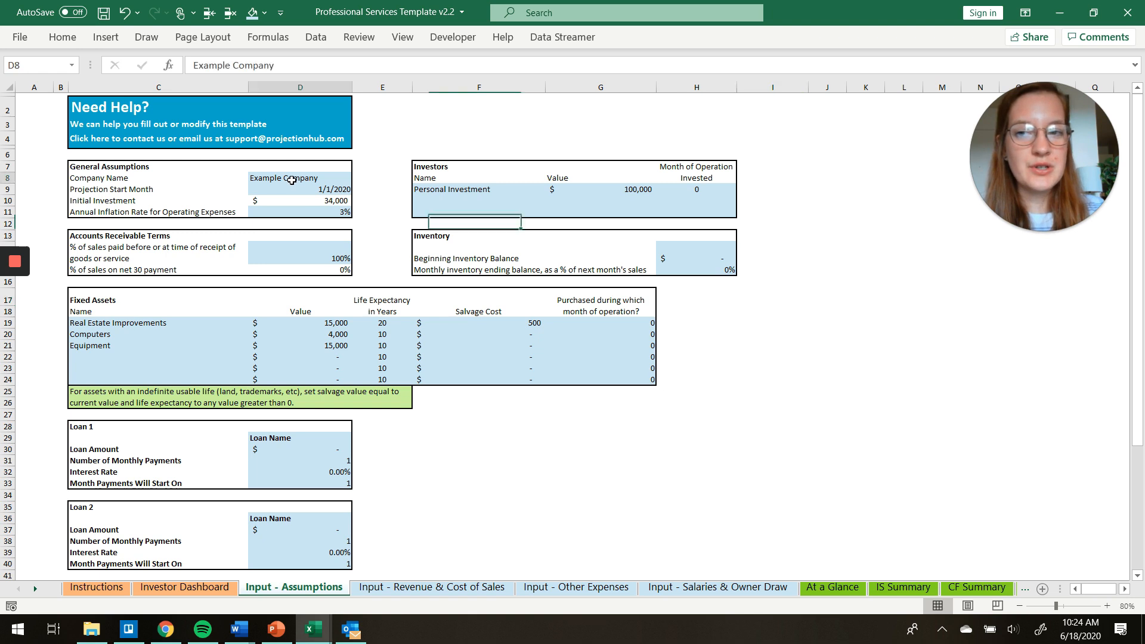
pyautogui.press('Down')
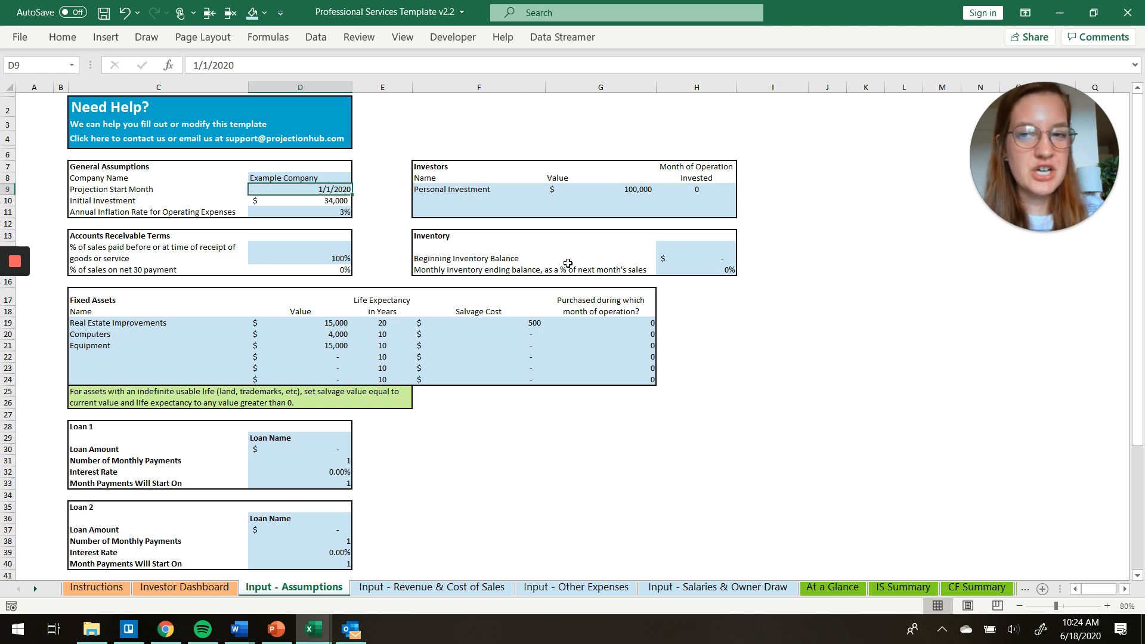
pyautogui.press('Right')
pyautogui.press('Right')
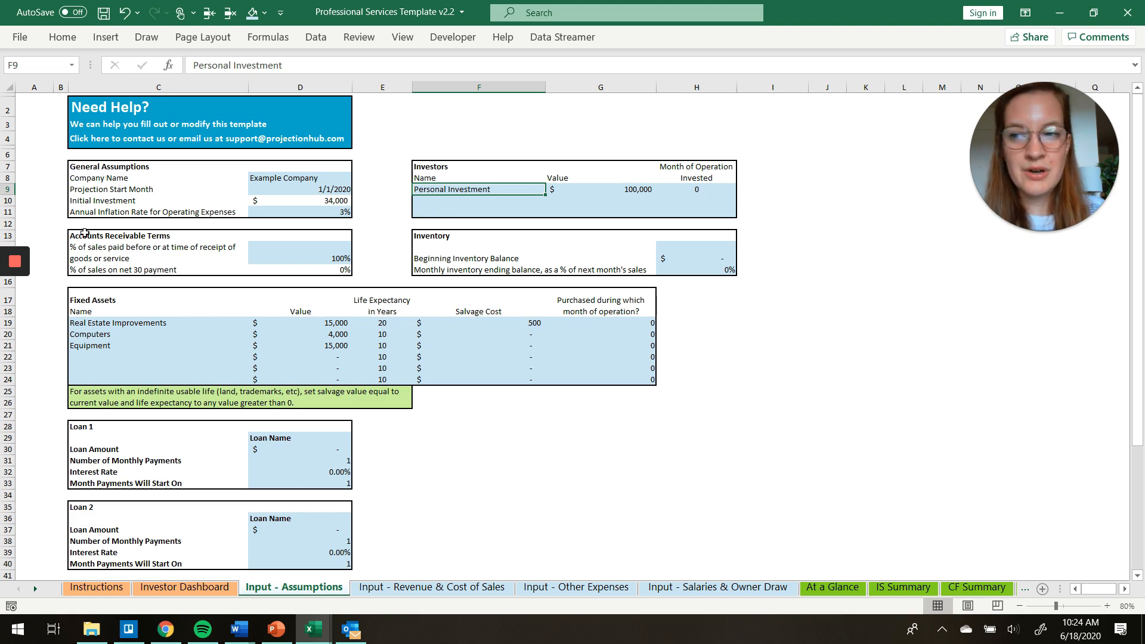
pyautogui.scroll(-2, 324, 287)
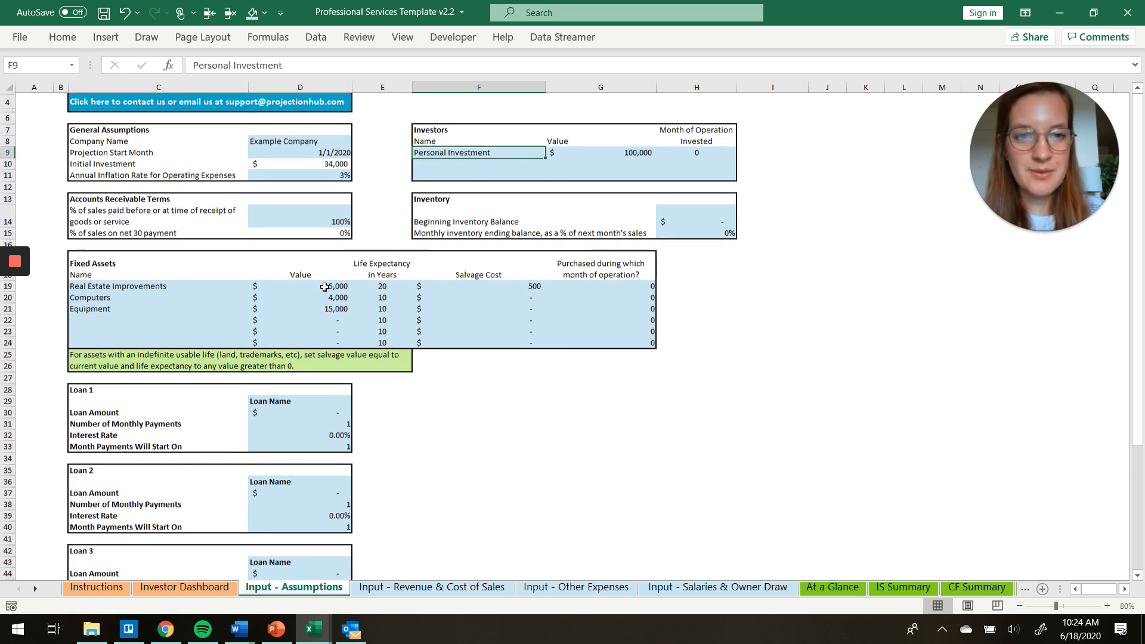
pyautogui.scroll(-2, 324, 287)
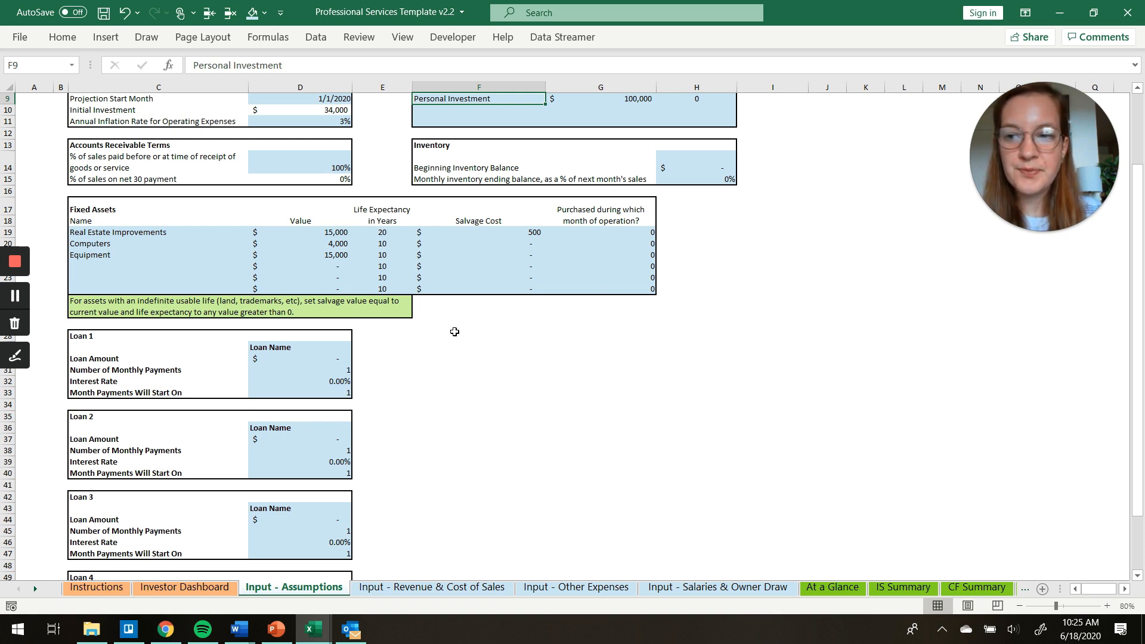
pyautogui.scroll(-3, 455, 331)
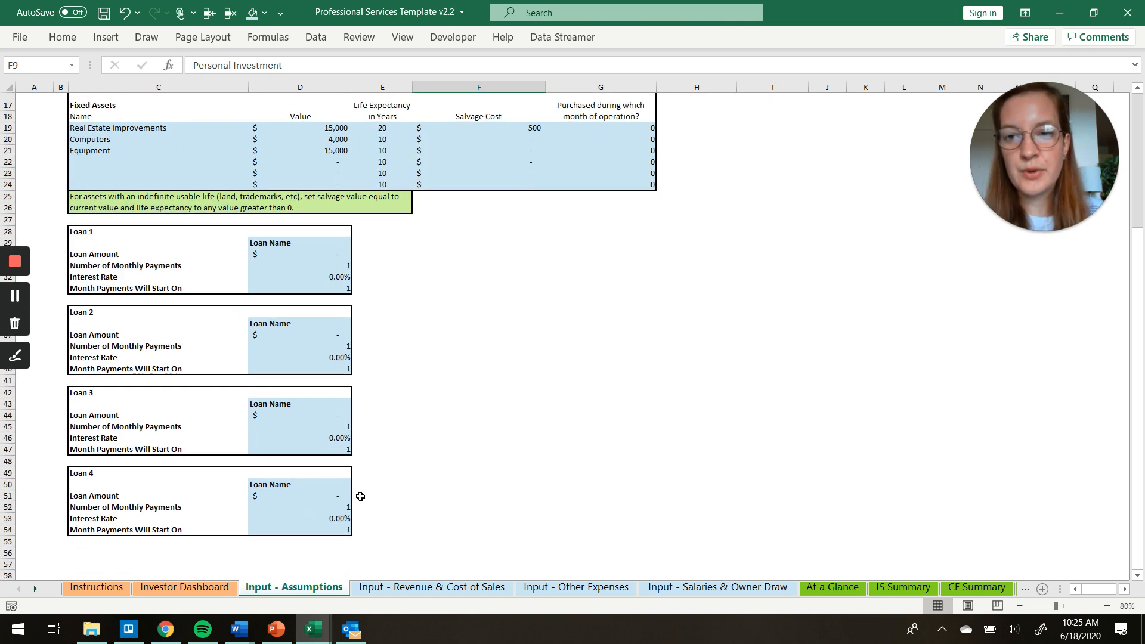
pyautogui.scroll(5, 422, 459)
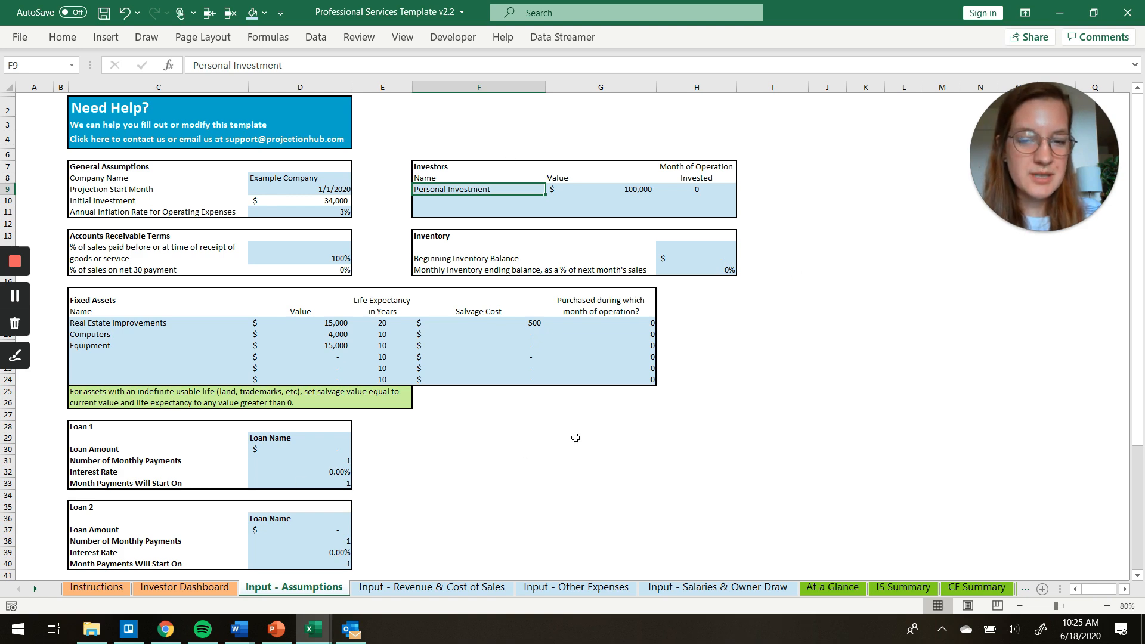
pyautogui.scroll(-1, 576, 432)
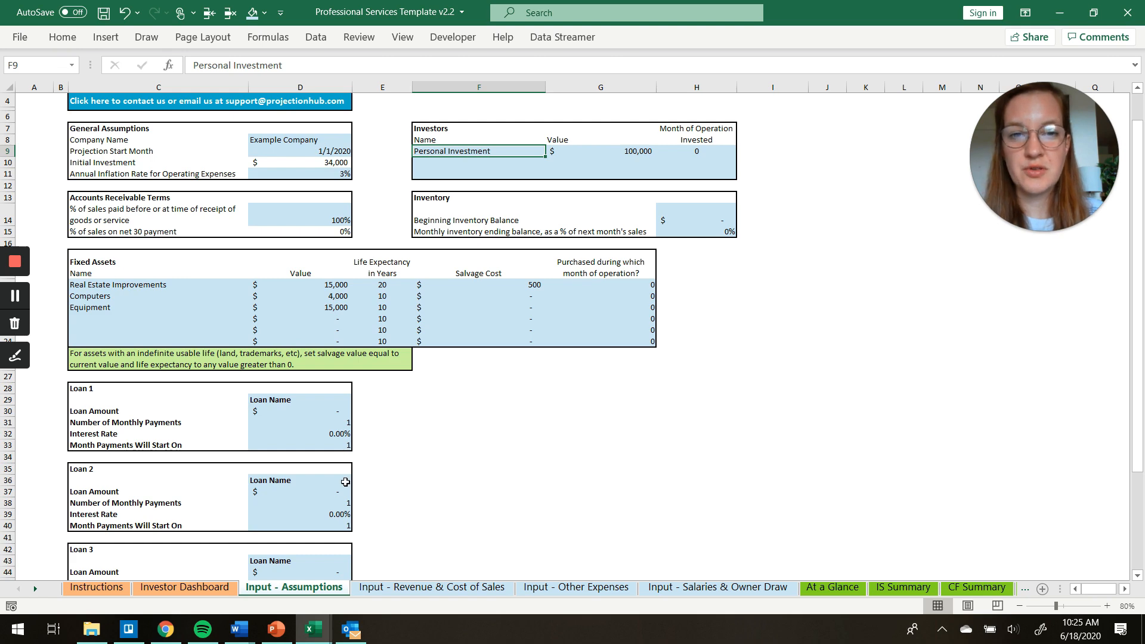
pyautogui.scroll(1, 345, 482)
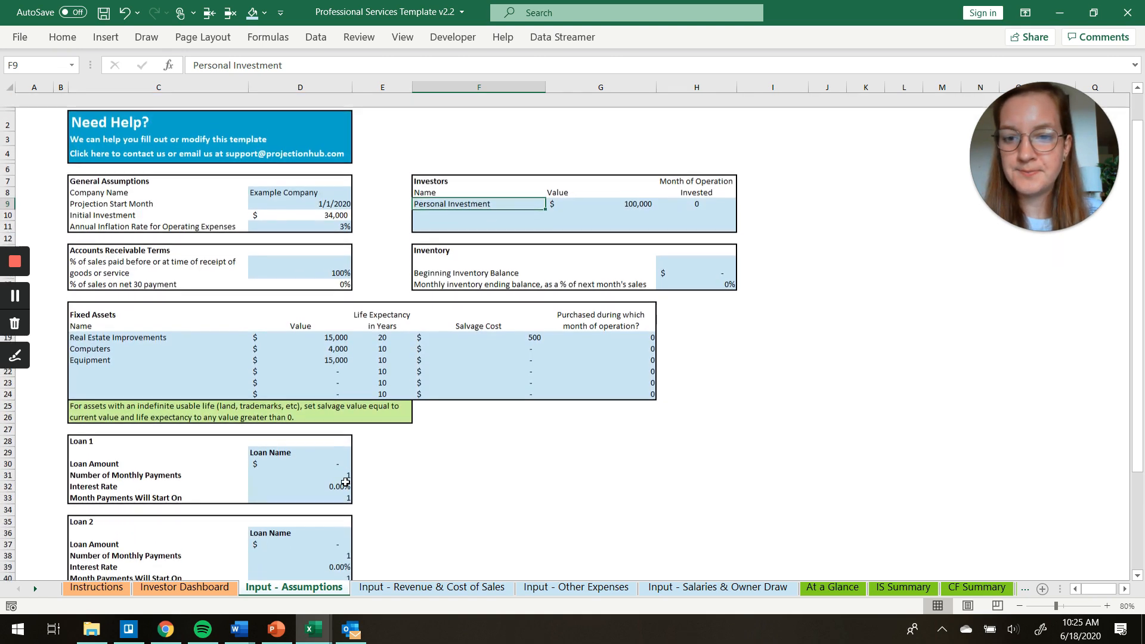
# - Open the Input - Revenue & Cost of Sales sheet and examine the advertising cost and first-time client rows in Client Base
pyautogui.click(432, 587)
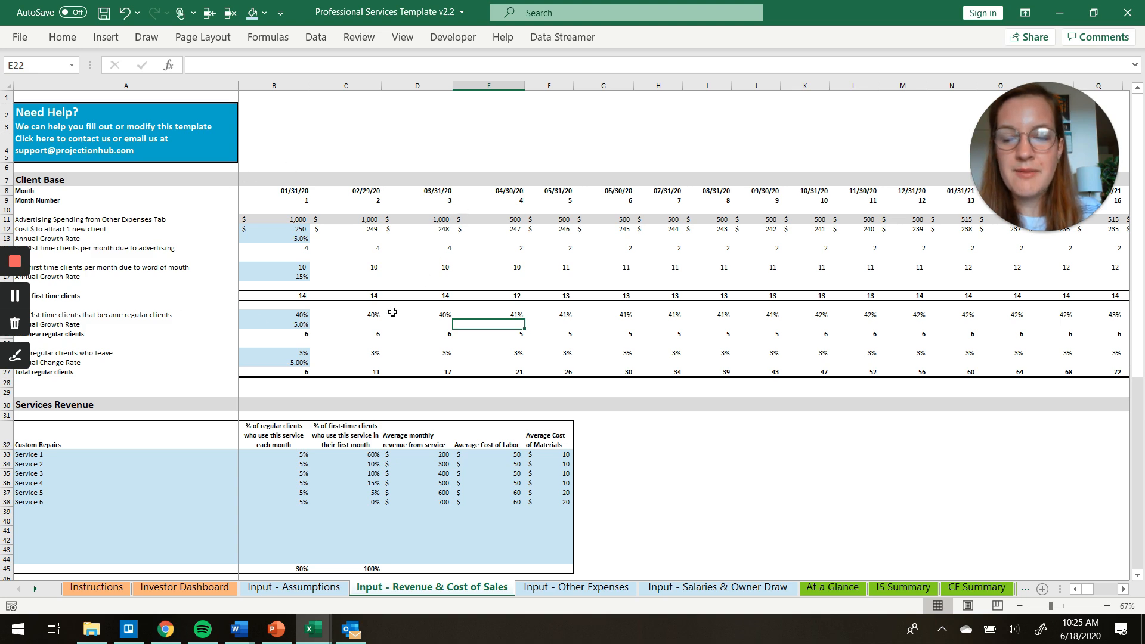
pyautogui.scroll(-2, 216, 353)
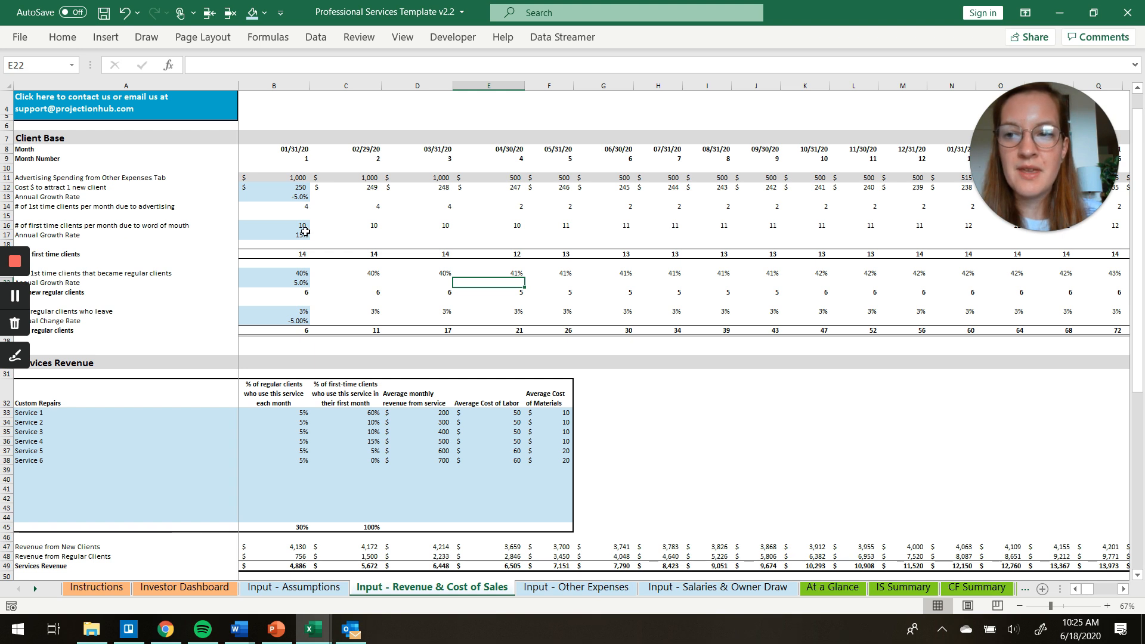
pyautogui.click(300, 211)
pyautogui.press('Down')
pyautogui.press('Down')
pyautogui.press('Down')
pyautogui.press('Down')
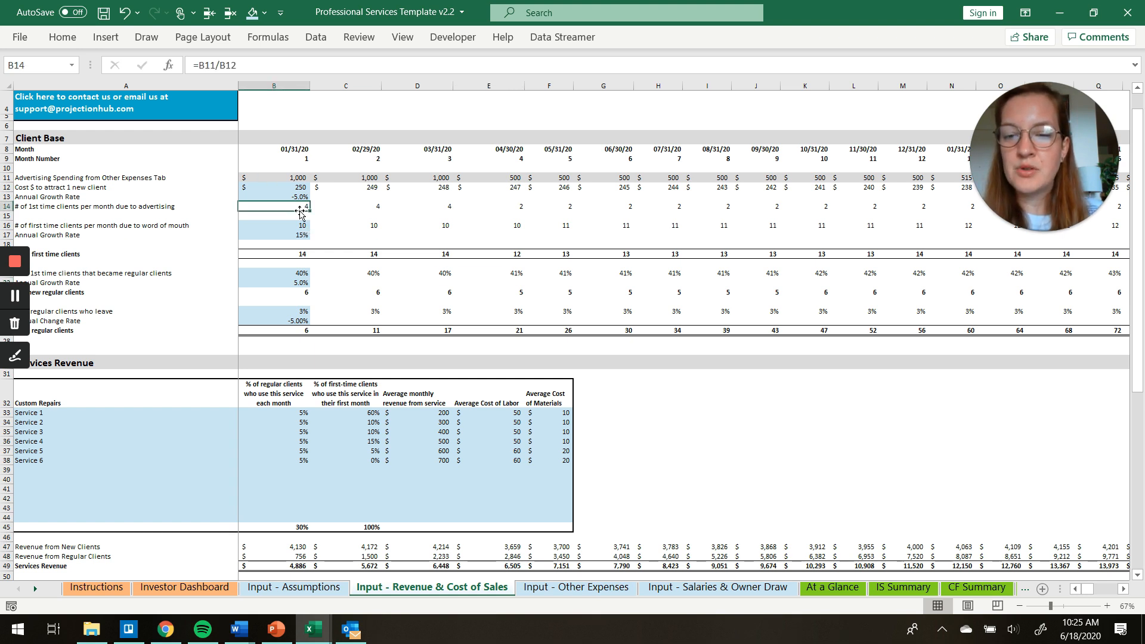
pyautogui.press('Up')
pyautogui.press('Up')
pyautogui.press('Up')
pyautogui.press('Up')
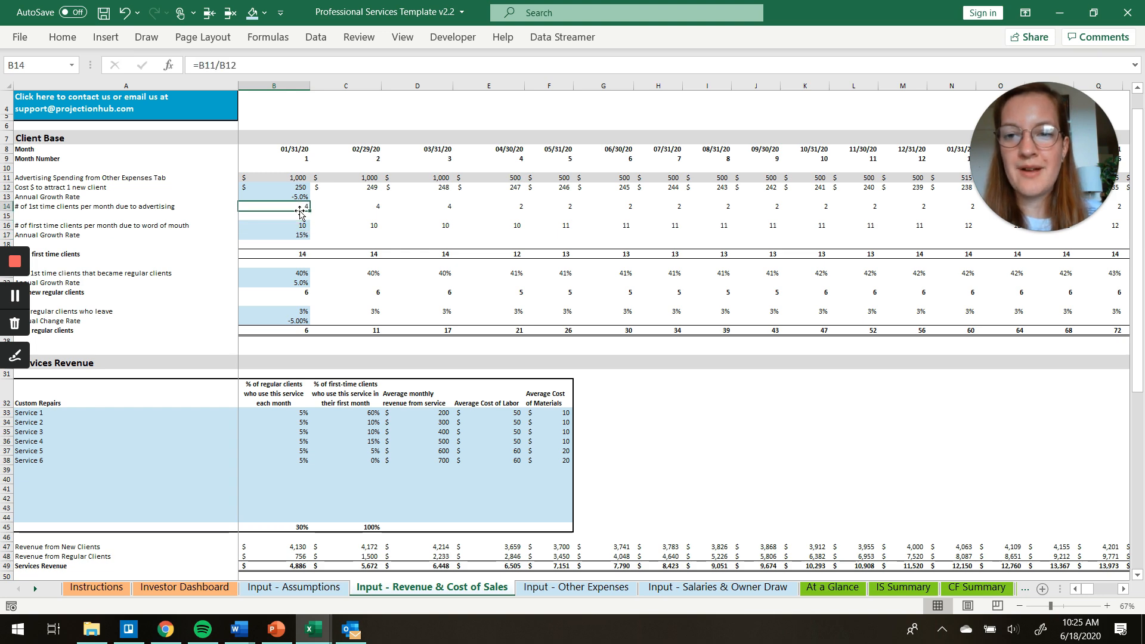
# - Examine the word-of-mouth client inputs and the formula for total first-time clients in the first month
pyautogui.scroll(-1, 433, 260)
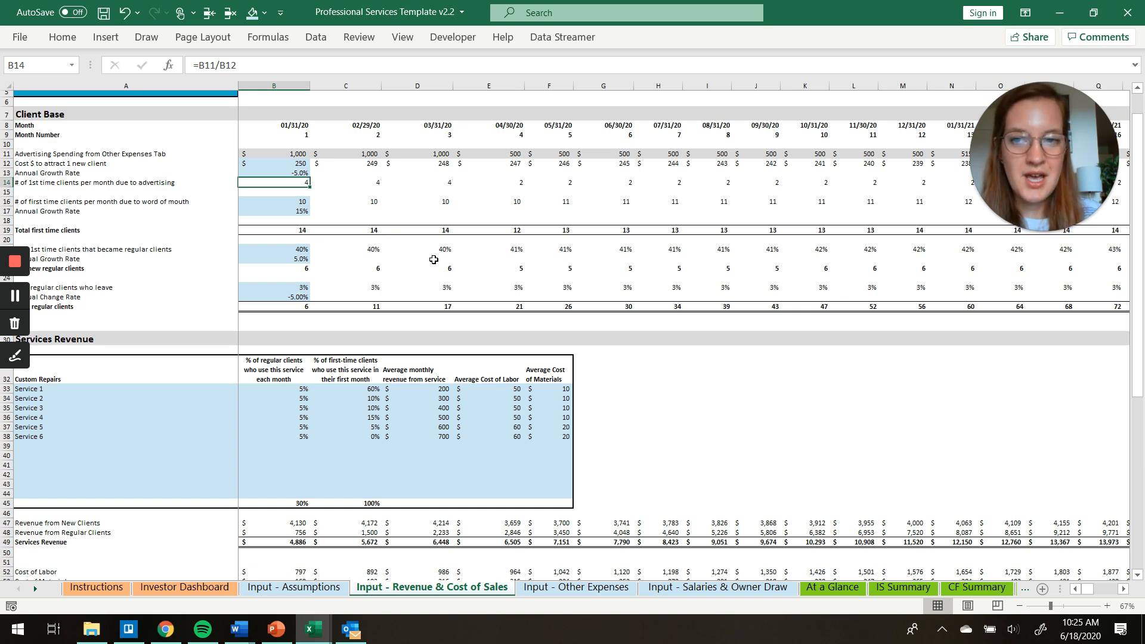
pyautogui.press('Down')
pyautogui.press('Down')
pyautogui.press('Down')
pyautogui.press('Down')
pyautogui.press('Up')
pyautogui.press('Up')
pyautogui.press('Down')
pyautogui.press('Down')
pyautogui.press('Down')
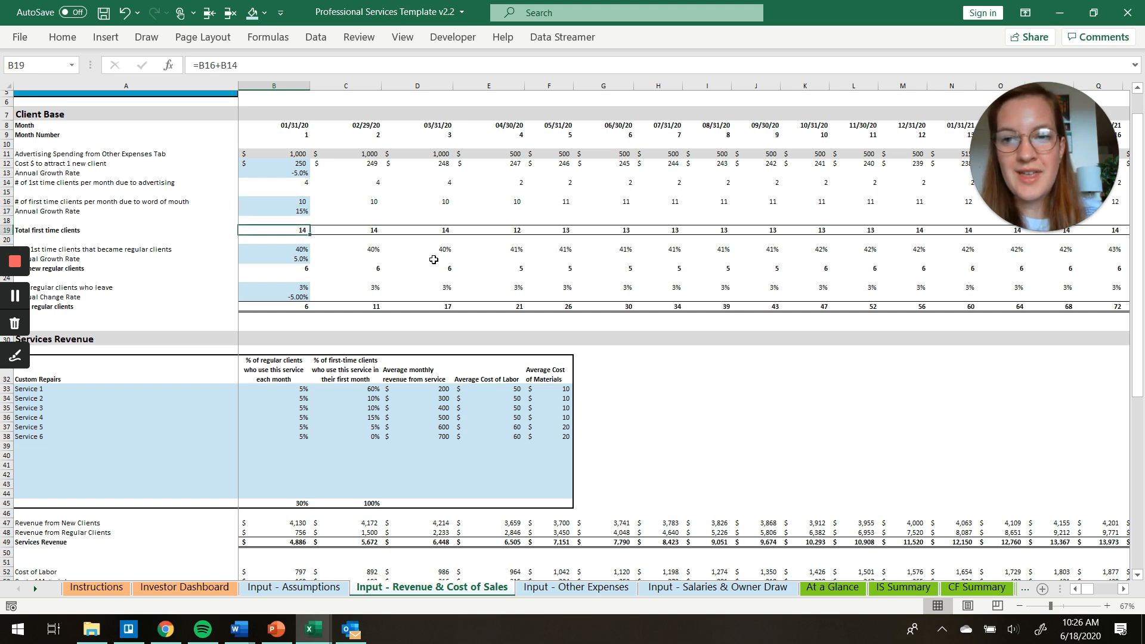
# - Examine the first-month inputs for first-time clients becoming regulars and regular clients leaving, down to total regular clients
pyautogui.scroll(-2, 434, 259)
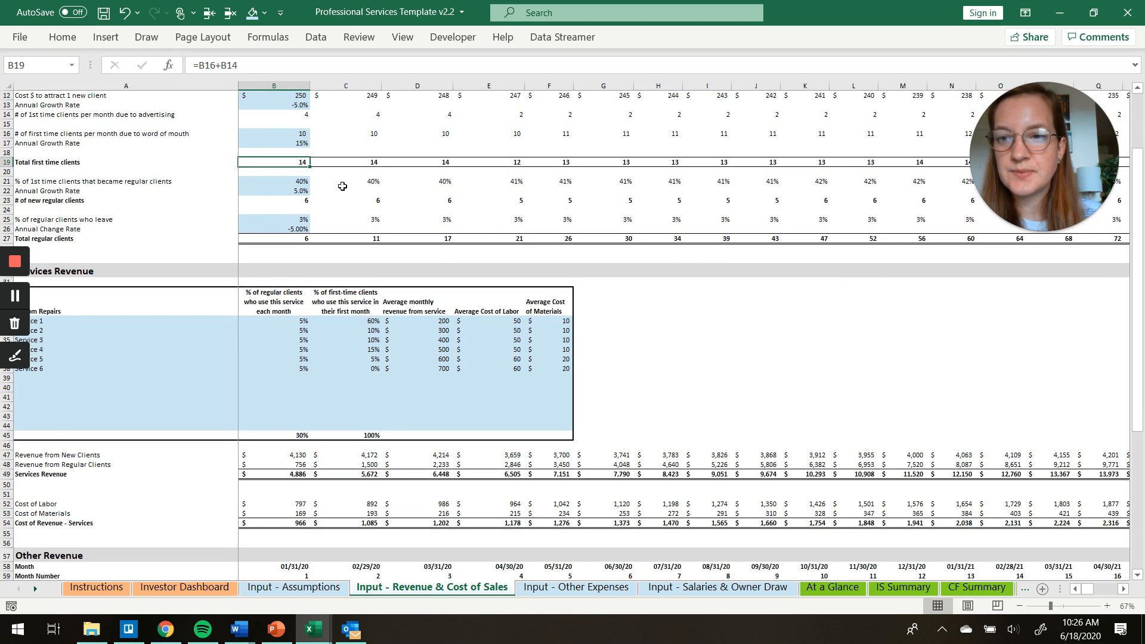
pyautogui.click(292, 183)
pyautogui.press('Down')
pyautogui.press('Down')
pyautogui.press('Down')
pyautogui.press('Down')
pyautogui.press('Down')
pyautogui.press('Down')
# - Look across the monthly total regular clients row, then return to the first-month percentage of first-time clients becoming regulars
pyautogui.press('Right')
pyautogui.press('Right')
pyautogui.press('Right')
pyautogui.press('Right')
pyautogui.press('Right')
pyautogui.press('Right')
pyautogui.press('Right')
pyautogui.press('Right')
pyautogui.press('Right')
pyautogui.press('Right')
pyautogui.press('Left')
pyautogui.press('Left')
pyautogui.press('Left')
pyautogui.press('Left')
pyautogui.press('Left')
pyautogui.press('Left')
pyautogui.press('Left')
pyautogui.press('Left')
pyautogui.press('Left')
pyautogui.press('Left')
pyautogui.press('Right')
pyautogui.press('Right')
pyautogui.press('Right')
pyautogui.press('Right')
pyautogui.press('Right')
pyautogui.press('Left')
pyautogui.press('Left')
pyautogui.press('Left')
pyautogui.press('Left')
pyautogui.press('Left')
pyautogui.press('Right')
pyautogui.press('Right')
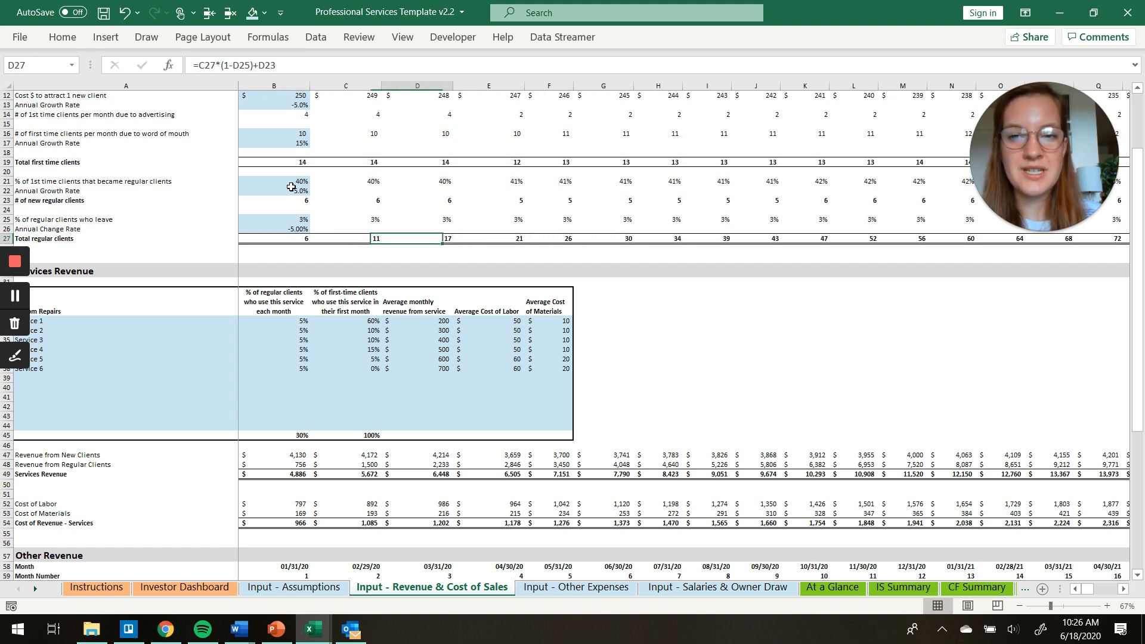
pyautogui.press('Right')
pyautogui.press('Left')
pyautogui.press('Left')
pyautogui.press('Left')
pyautogui.press('Up')
pyautogui.press('Up')
pyautogui.press('Up')
pyautogui.press('Up')
pyautogui.press('Up')
pyautogui.press('Up')
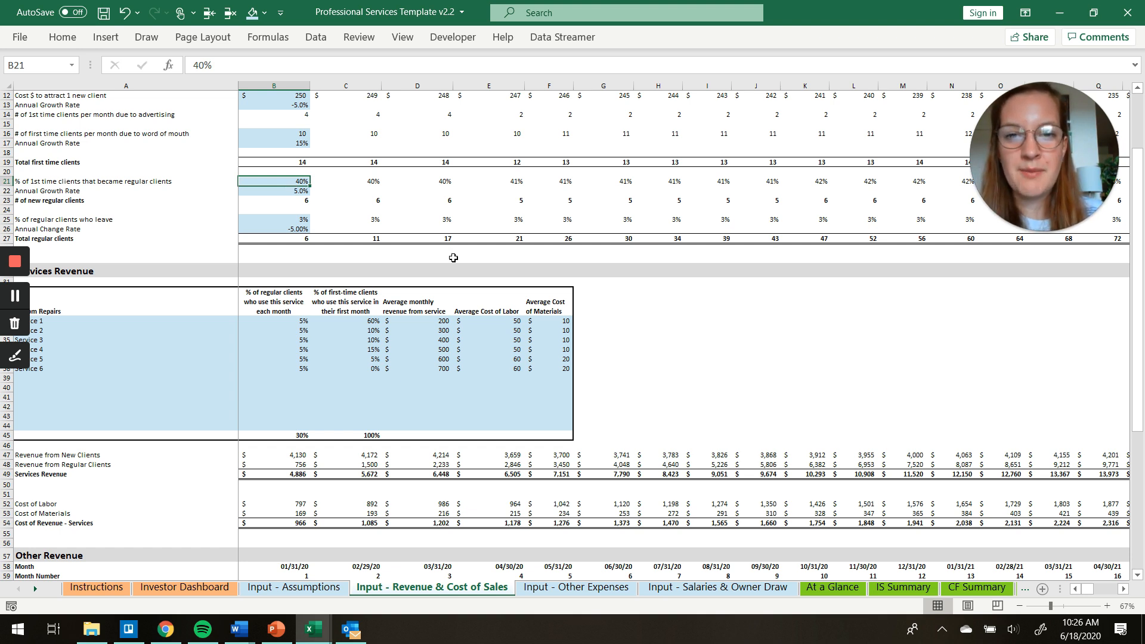
# - Examine the list of service names and the spare rows in the Services Revenue table
pyautogui.scroll(-5, 453, 258)
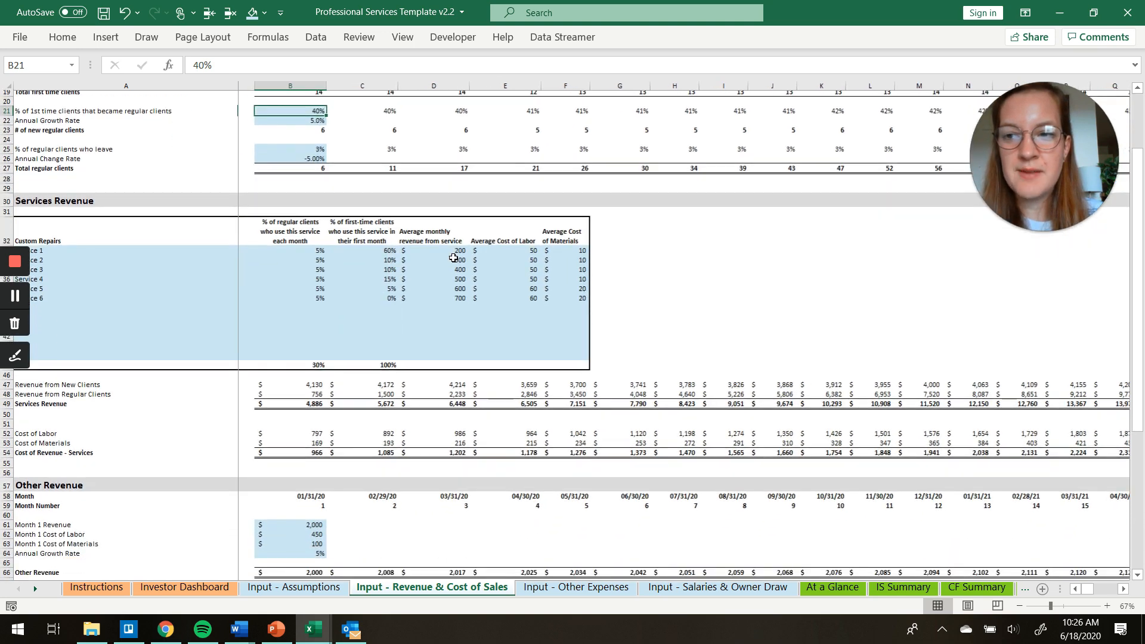
pyautogui.scroll(1, 453, 257)
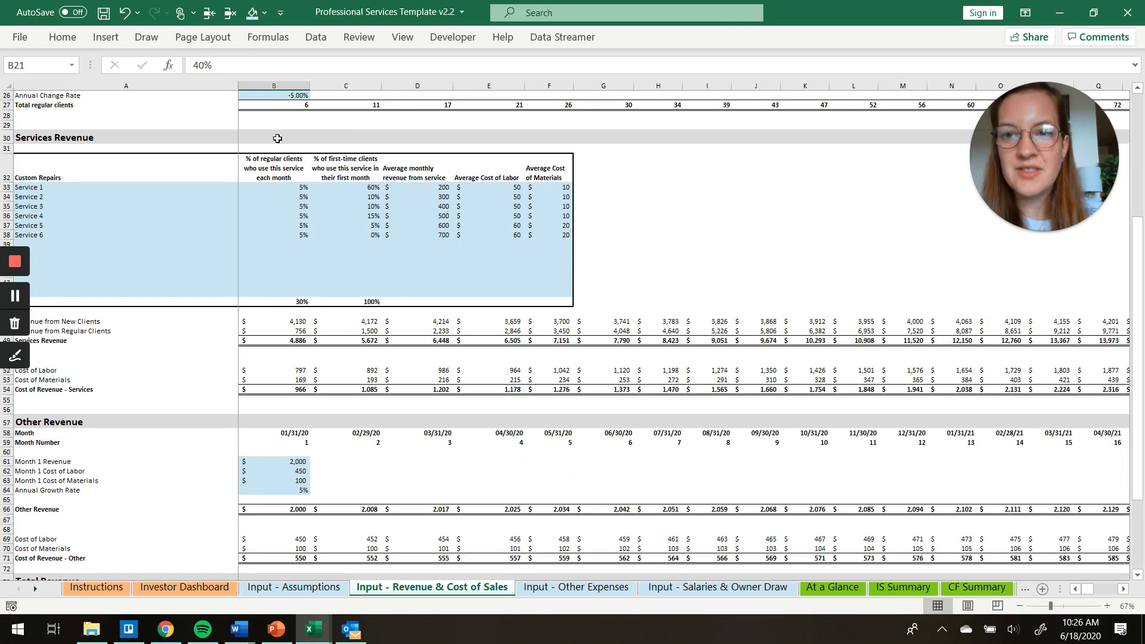
pyautogui.scroll(3, 323, 121)
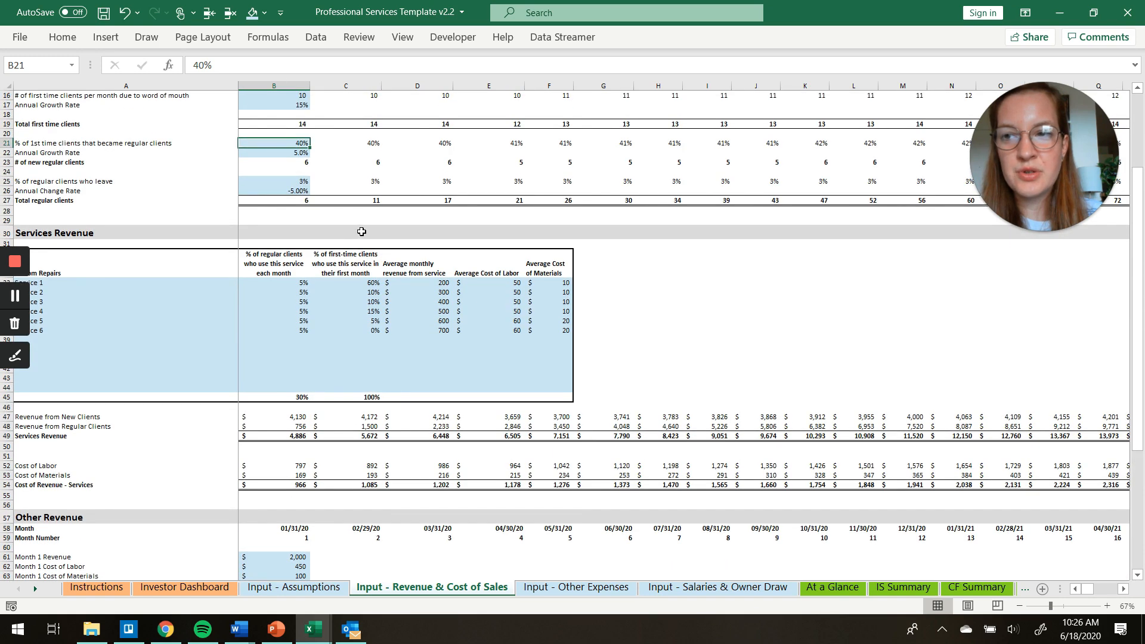
pyautogui.scroll(-2, 362, 232)
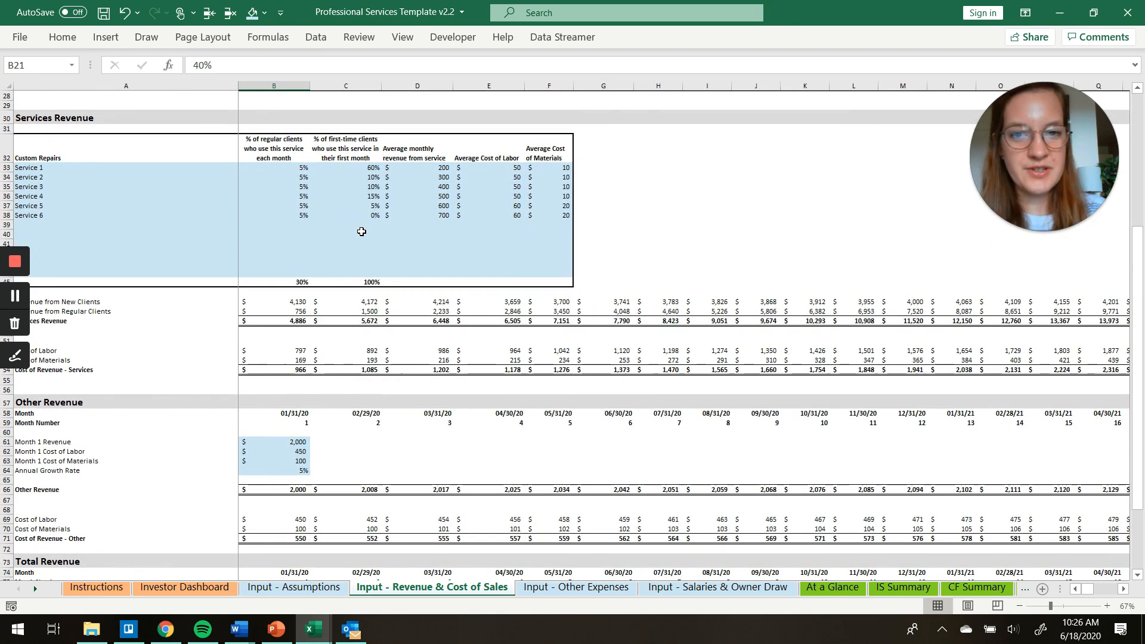
pyautogui.click(146, 166)
pyautogui.press('Down')
pyautogui.press('Down')
pyautogui.press('Down')
pyautogui.press('Down')
pyautogui.press('Down')
pyautogui.press('Down')
pyautogui.press('Down')
pyautogui.press('Down')
pyautogui.press('Down')
pyautogui.press('Down')
pyautogui.press('Down')
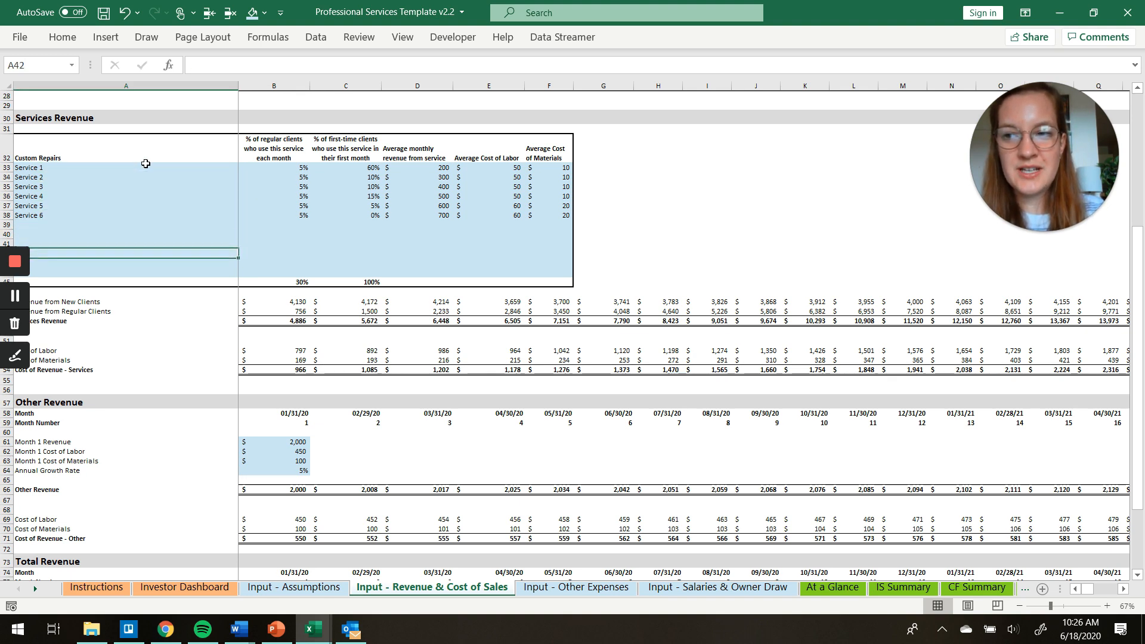
pyautogui.press('Up')
pyautogui.press('Up')
pyautogui.press('Up')
pyautogui.press('Up')
pyautogui.press('Up')
pyautogui.press('Up')
pyautogui.press('Up')
pyautogui.press('Up')
pyautogui.press('Up')
pyautogui.press('Up')
pyautogui.press('Up')
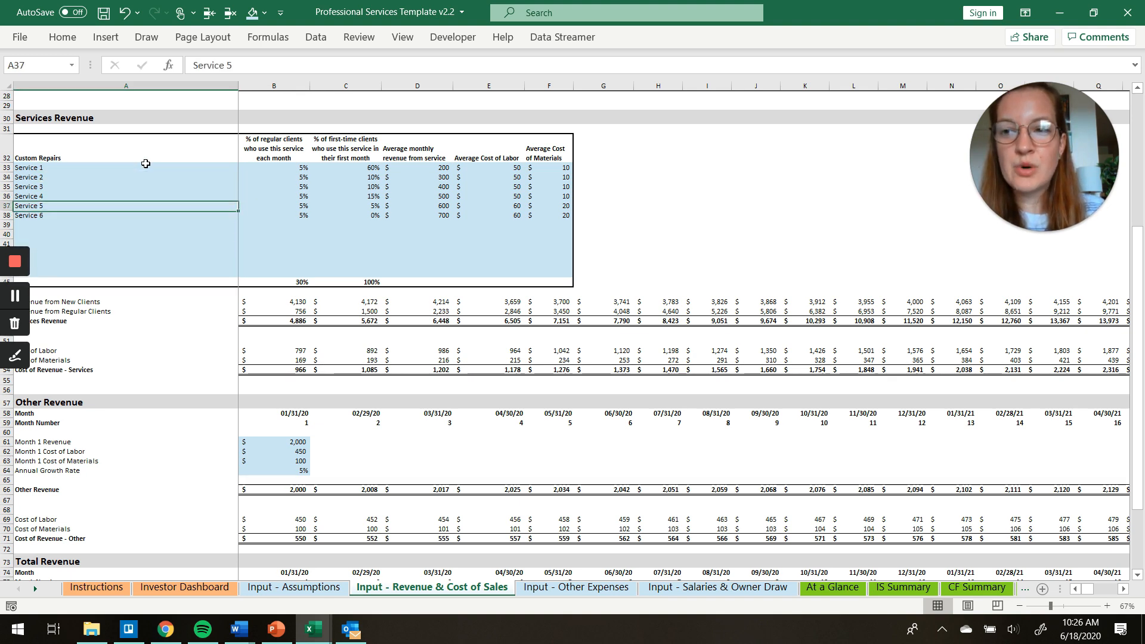
pyautogui.press('Down')
pyautogui.press('Down')
pyautogui.press('Down')
pyautogui.press('Down')
pyautogui.press('Down')
pyautogui.press('Down')
pyautogui.press('Down')
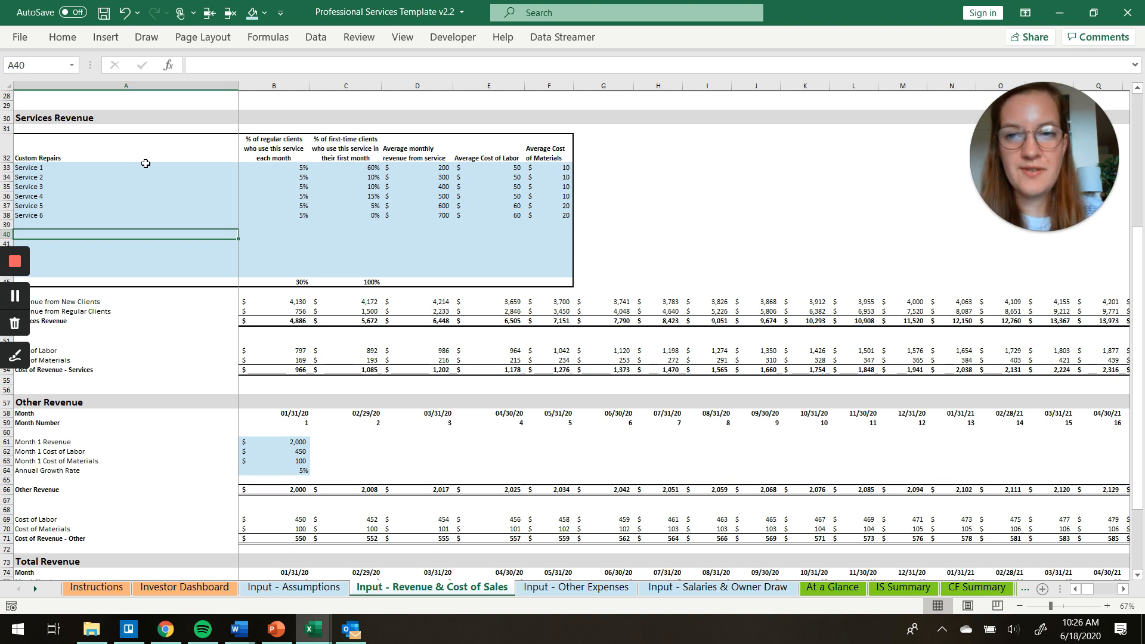
# - Examine the percentages of regular and first-time clients using each service in the Services Revenue table
pyautogui.click(301, 167)
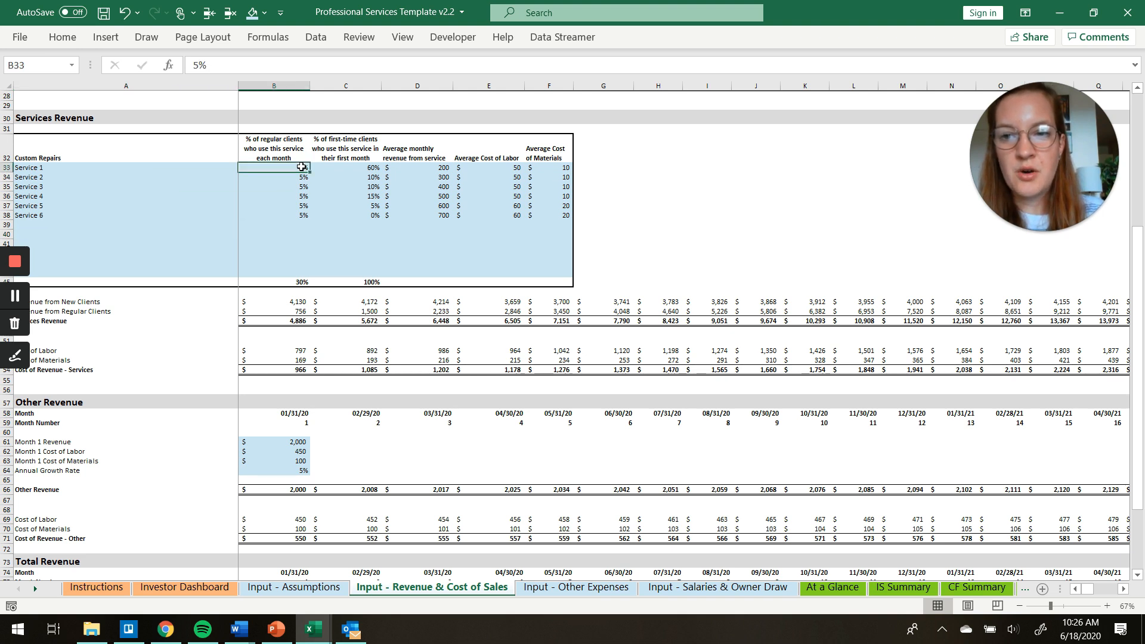
pyautogui.press('Down')
pyautogui.press('Down')
pyautogui.press('Down')
pyautogui.press('Down')
pyautogui.press('Down')
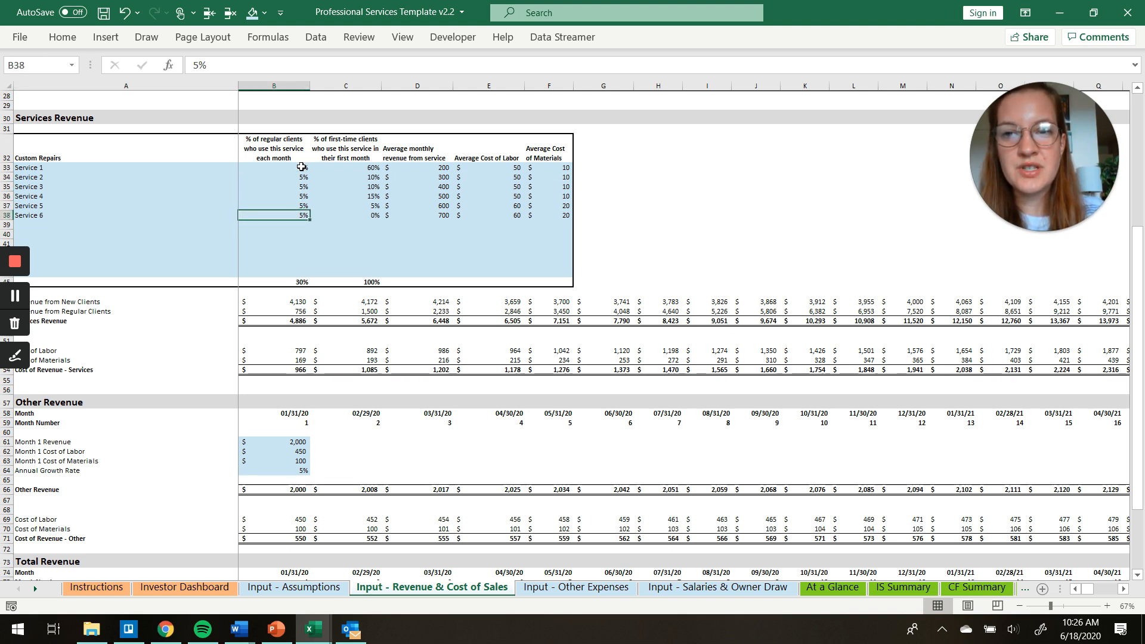
pyautogui.press('Right')
pyautogui.press('Up')
pyautogui.press('Left')
pyautogui.press('Right')
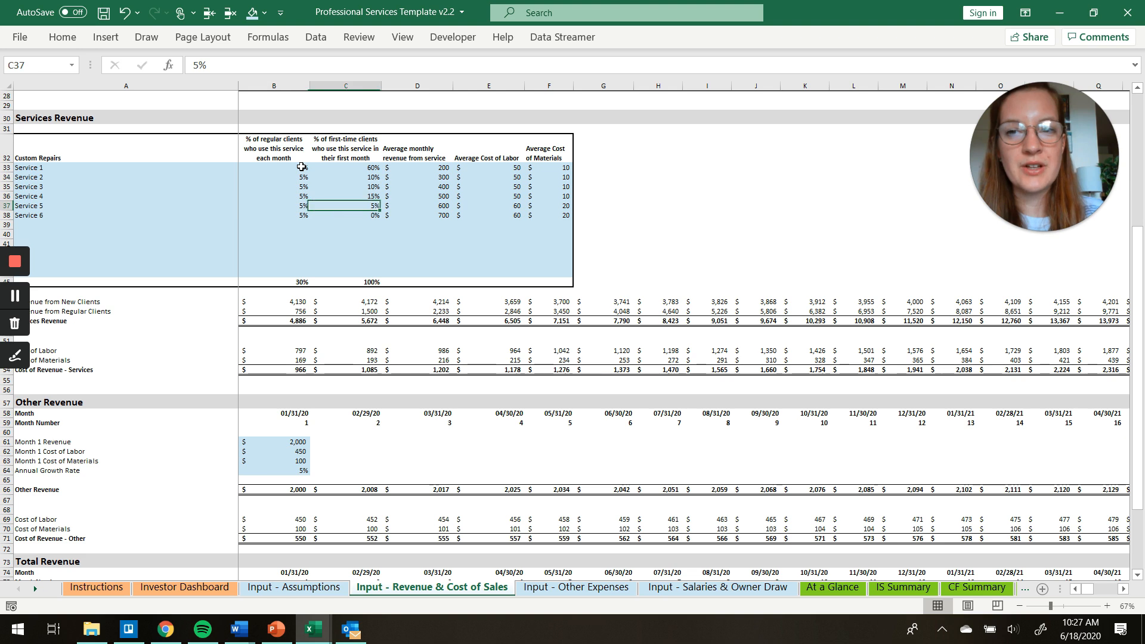
# - Examine the average monthly revenue, labor cost and materials cost columns for the listed services
pyautogui.press('Right')
pyautogui.press('Up')
pyautogui.press('Up')
pyautogui.press('Up')
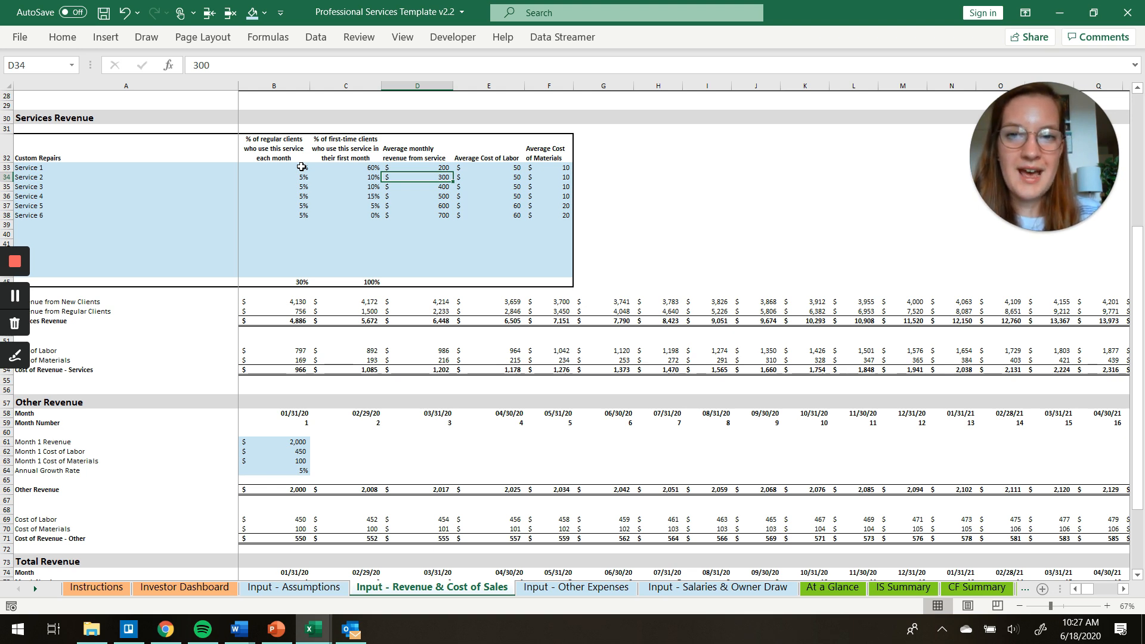
pyautogui.press('Right')
pyautogui.press('Up')
pyautogui.press('Up')
pyautogui.press('Down')
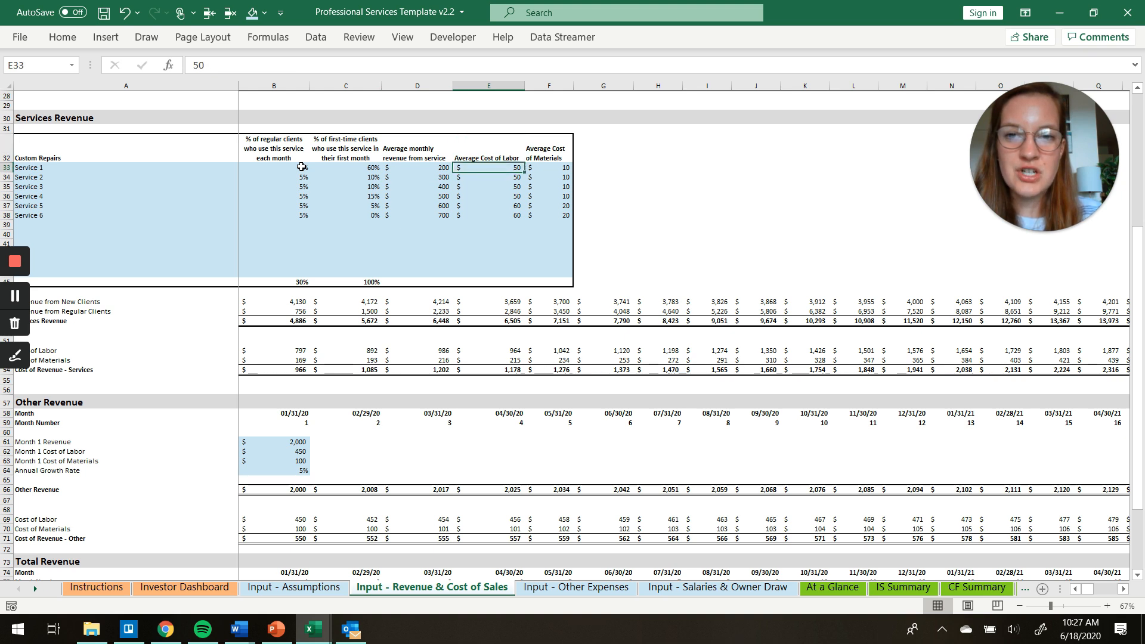
pyautogui.press('Down')
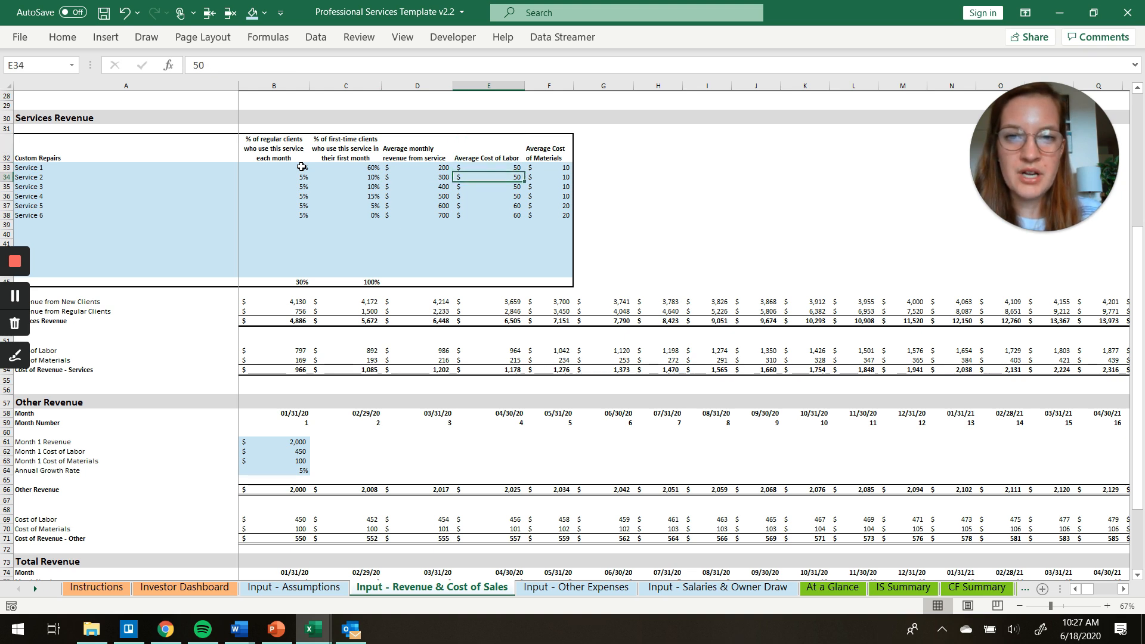
pyautogui.press('Right')
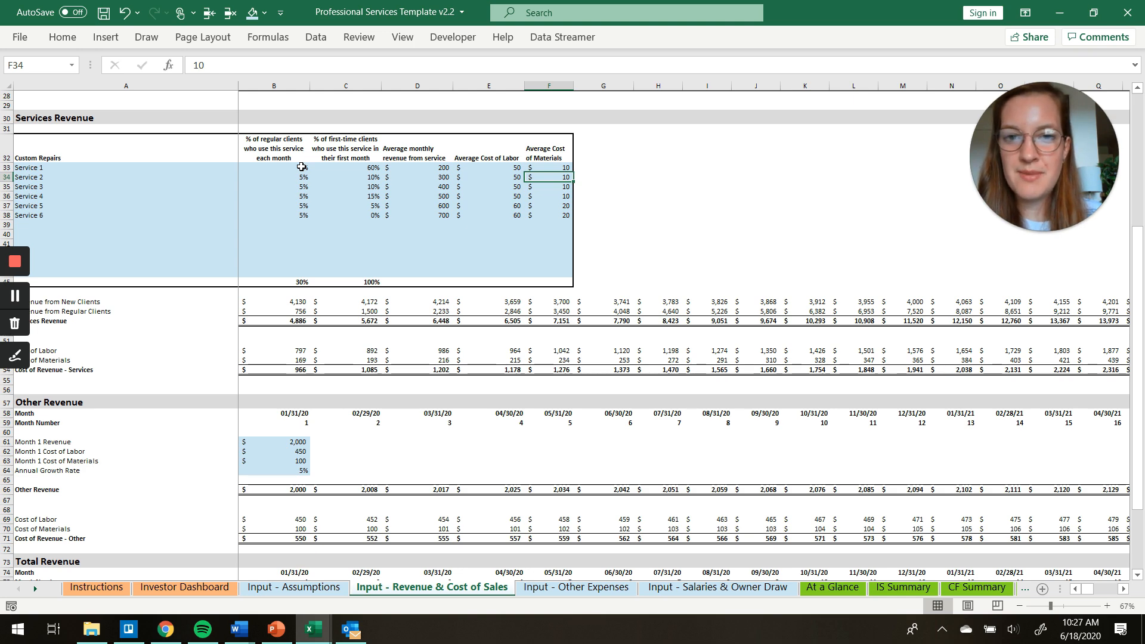
# - Review the Other Revenue, Total Revenue and Total Cost of Sales sections below the services table
pyautogui.scroll(-4, 301, 167)
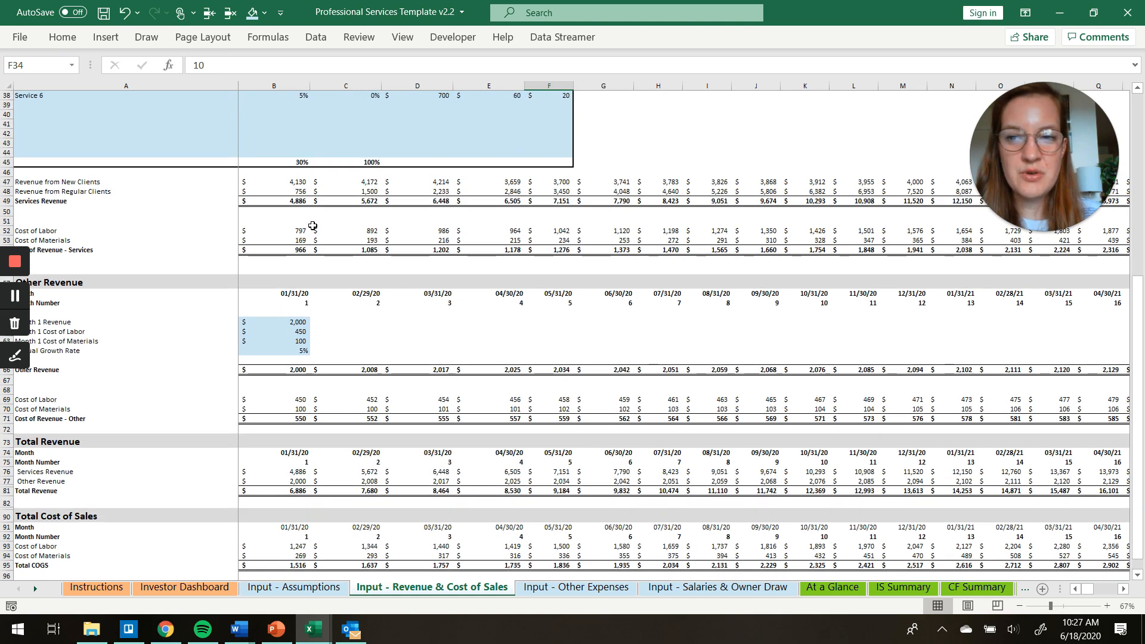
pyautogui.scroll(-2, 312, 225)
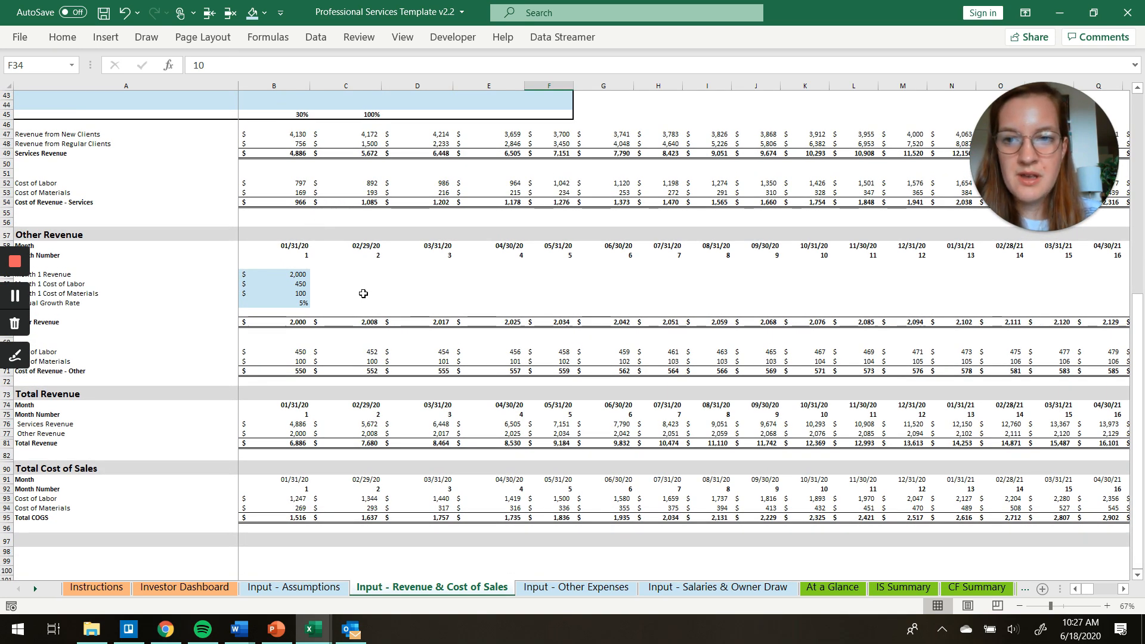
pyautogui.scroll(-4, 368, 294)
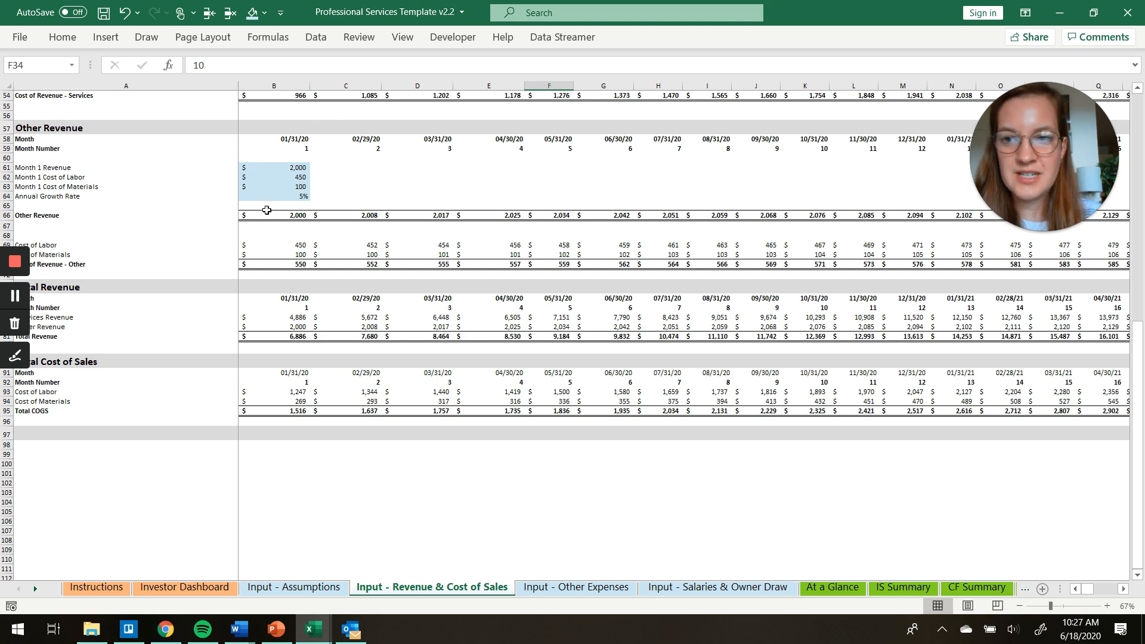
# - Open the Input - Other Expenses sheet and review the Operating Expenses table, category options and effective income tax rate row
pyautogui.scroll(-4, 267, 210)
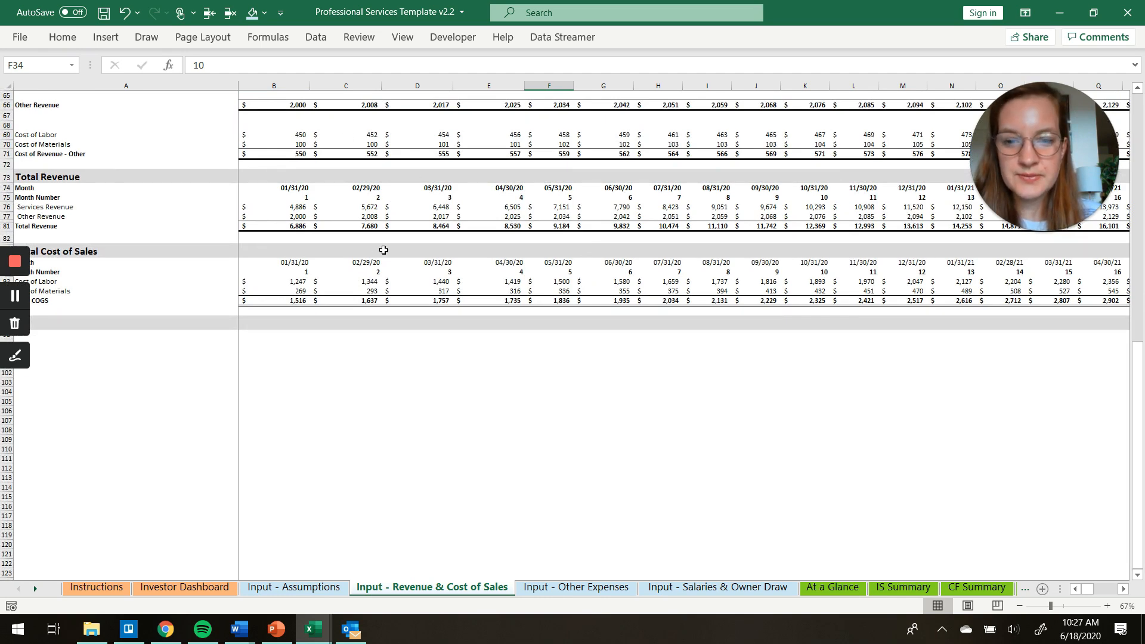
pyautogui.click(562, 588)
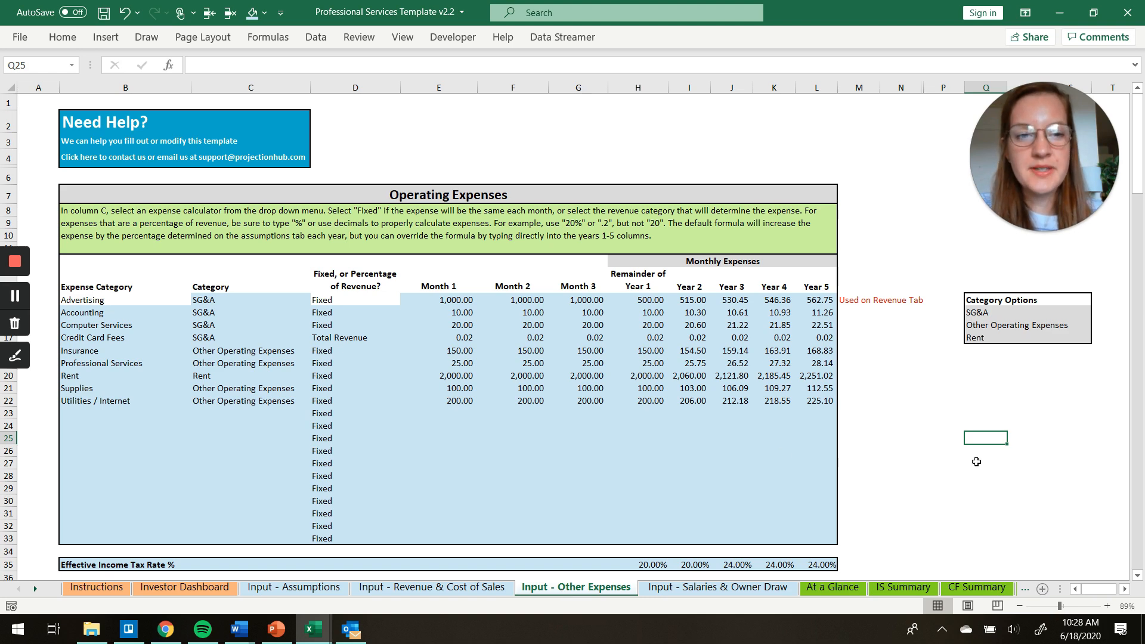
pyautogui.scroll(-2, 830, 457)
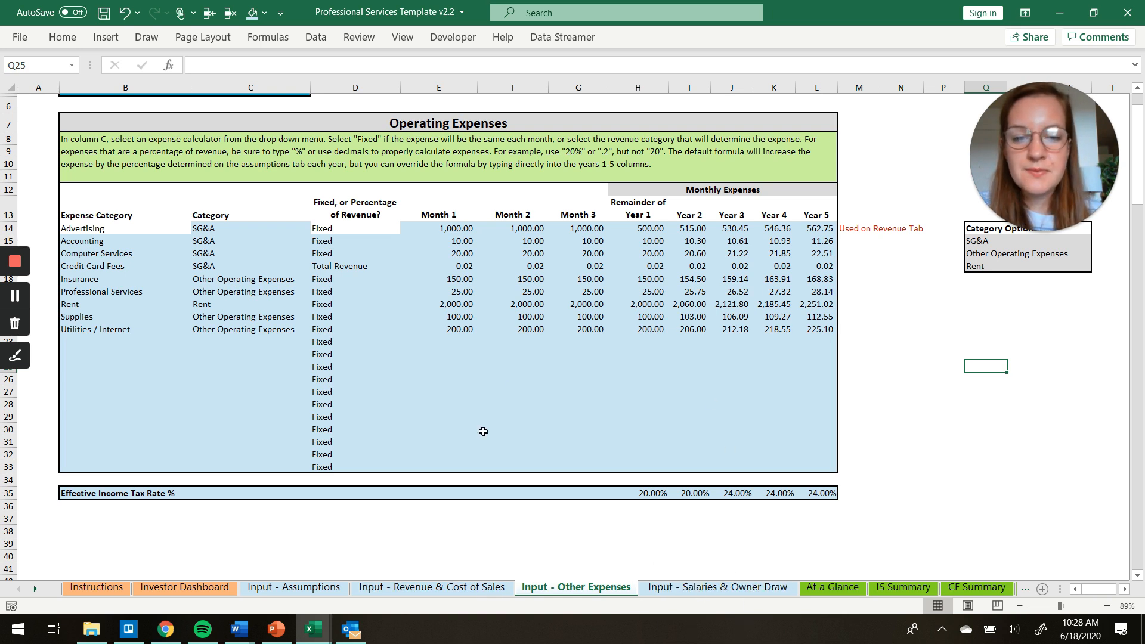
pyautogui.scroll(1, 475, 372)
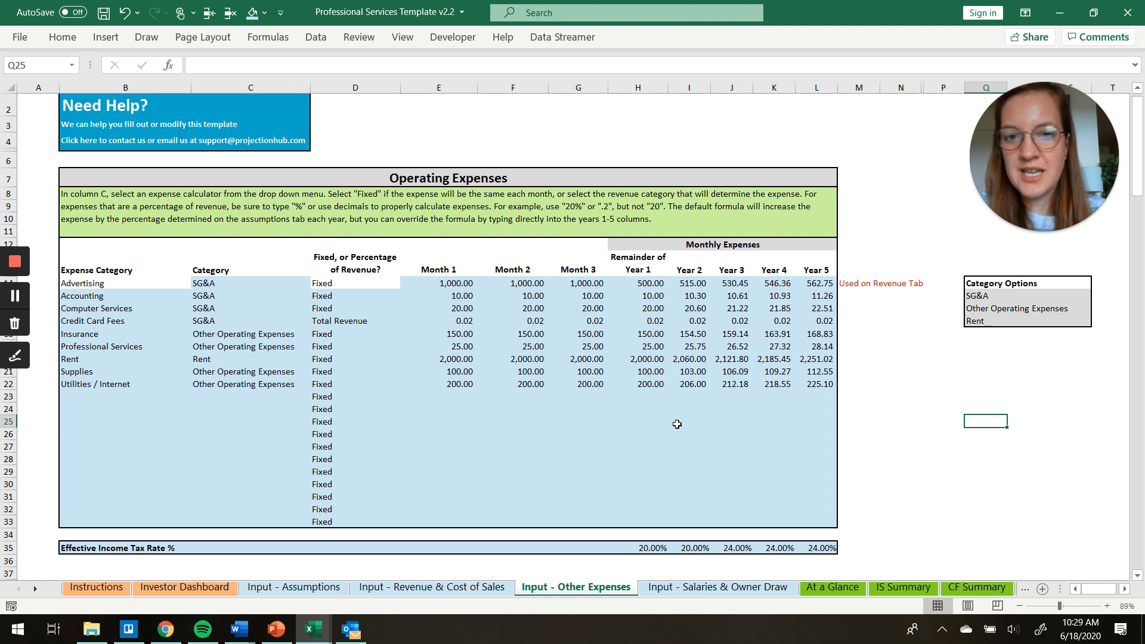
# - Examine the Computer Services expense row, from its fixed-or-percentage setting through its monthly and yearly amounts
pyautogui.click(345, 308)
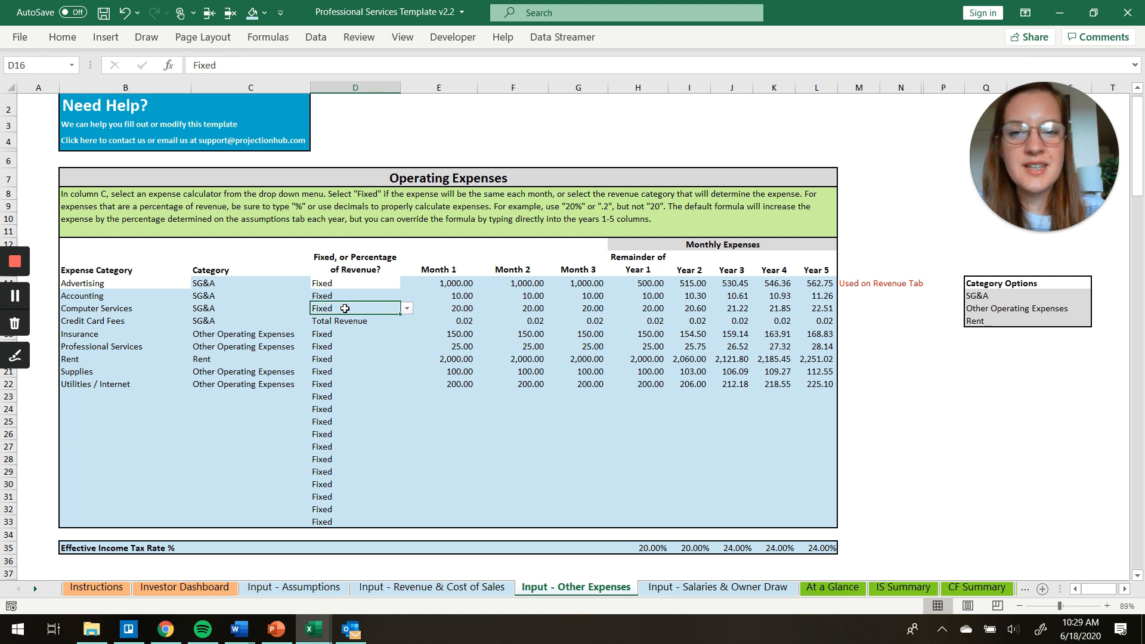
pyautogui.press('Right')
pyautogui.press('Right')
pyautogui.press('Right')
pyautogui.press('Left')
pyautogui.press('Left')
pyautogui.press('Left')
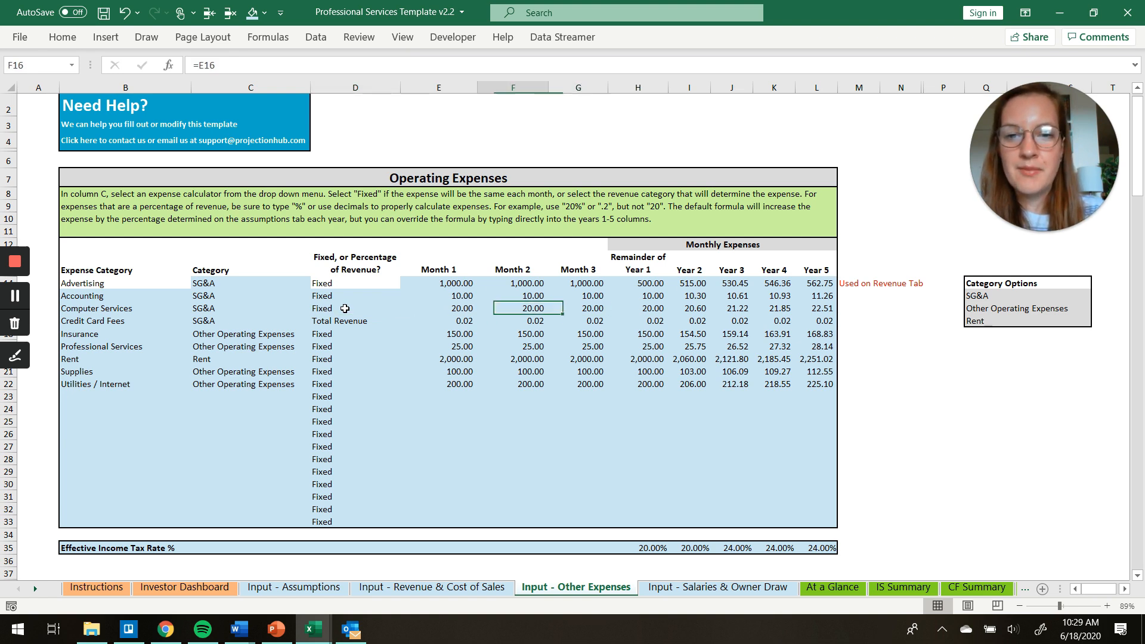
pyautogui.press('Right')
pyautogui.press('Right')
pyautogui.press('Right')
pyautogui.press('Right')
pyautogui.press('Right')
pyautogui.press('Left')
pyautogui.press('Left')
pyautogui.press('Left')
pyautogui.press('Left')
pyautogui.press('Right')
pyautogui.press('Right')
pyautogui.press('Right')
pyautogui.press('Right')
pyautogui.press('Right')
pyautogui.press('Left')
pyautogui.press('Left')
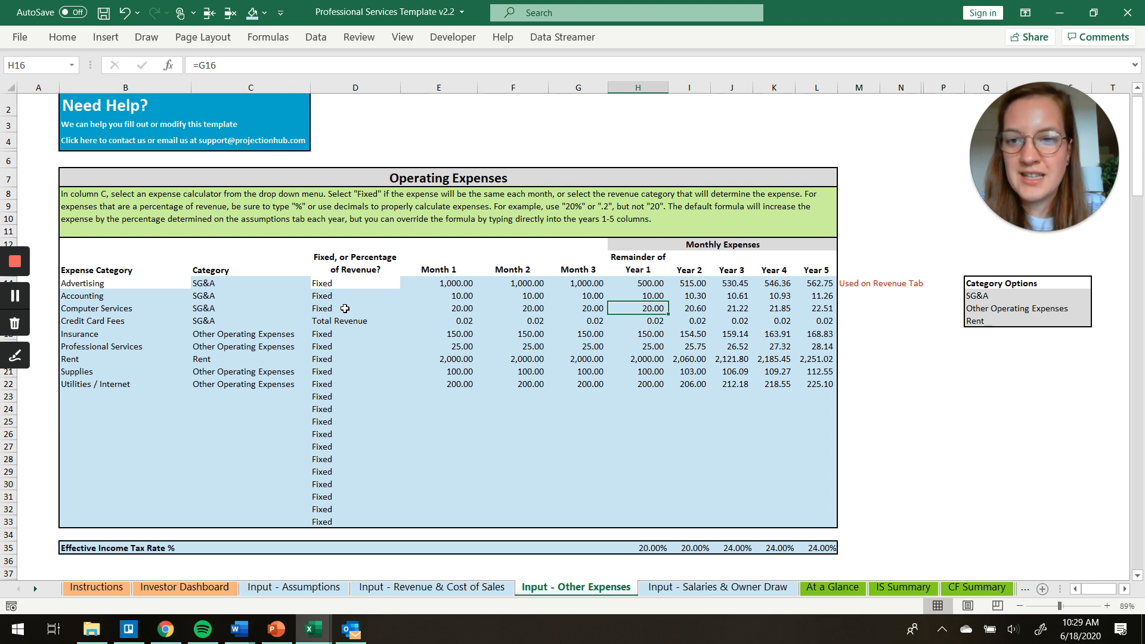
# - Review the calculation options for the Credit Card Fees expense and choose Total Revenue as its basis
pyautogui.press('Down')
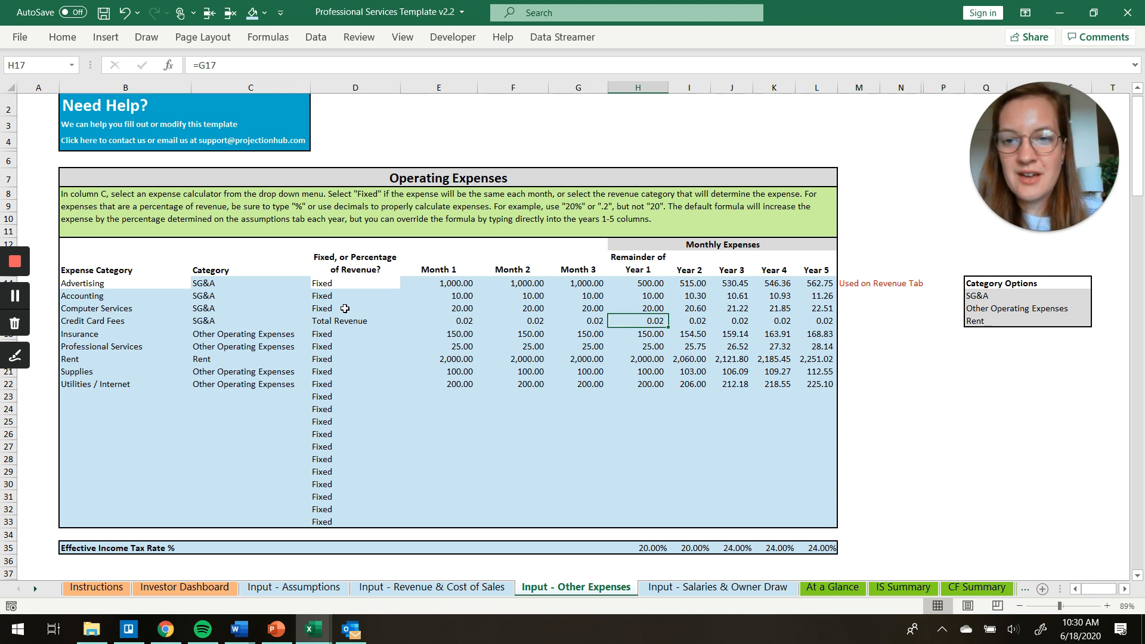
pyautogui.press('Left')
pyautogui.press('Left')
pyautogui.press('Left')
pyautogui.press('Left')
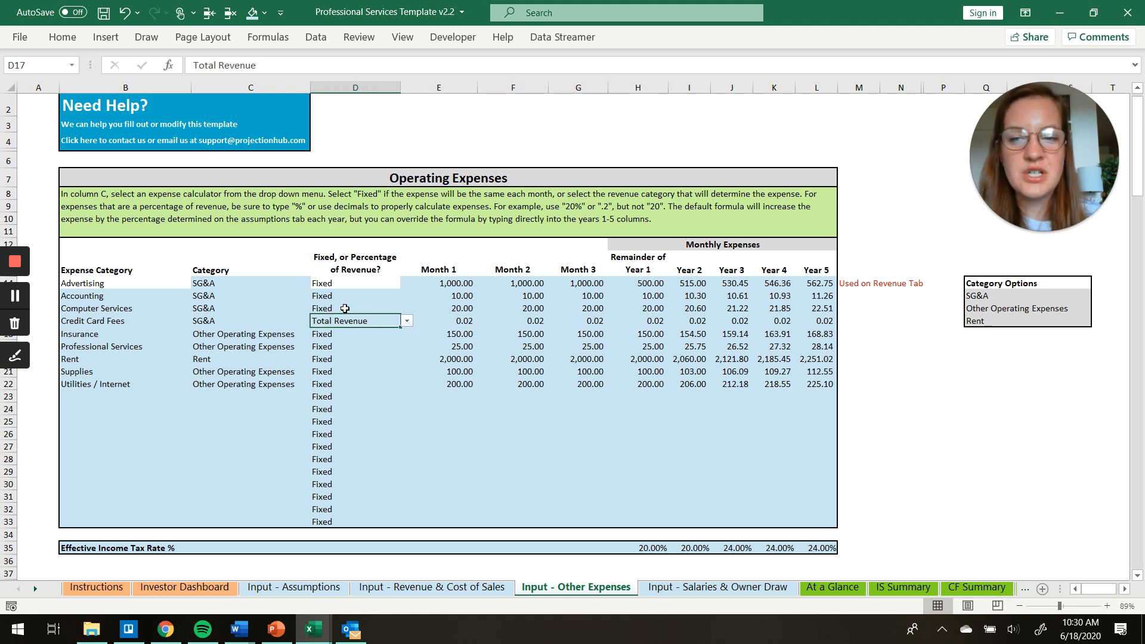
pyautogui.click(407, 322)
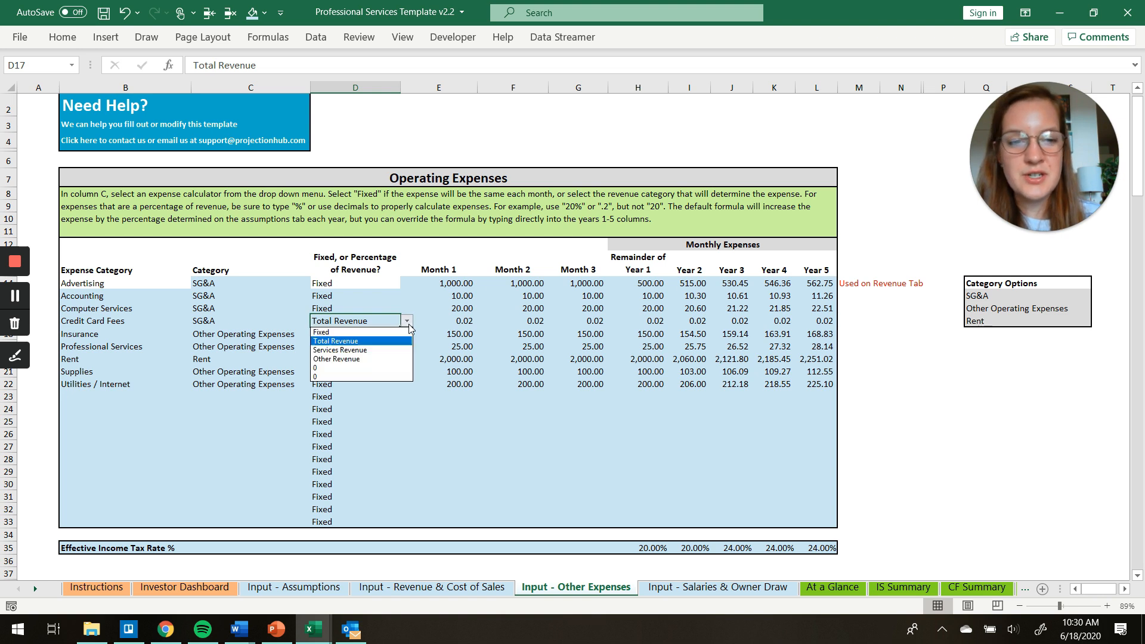
pyautogui.click(374, 341)
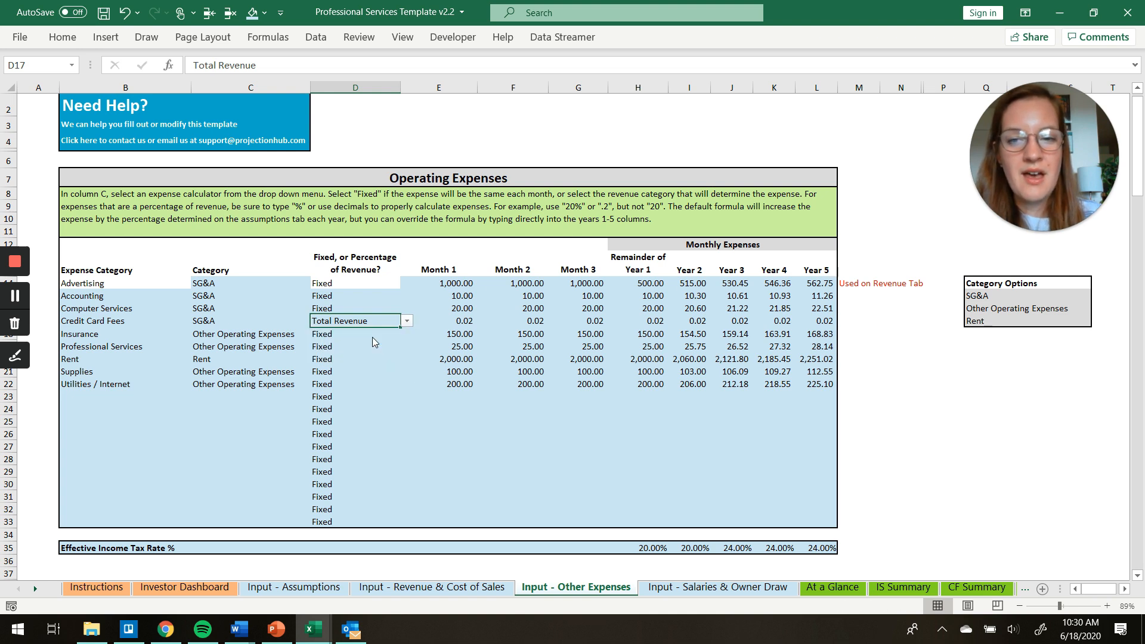
# - Examine the Month 1 to Month 3 revenue percentages entered for Credit Card Fees
pyautogui.click(455, 320)
pyautogui.press('Right')
pyautogui.press('Right')
pyautogui.press('Left')
pyautogui.press('Left')
pyautogui.press('Right')
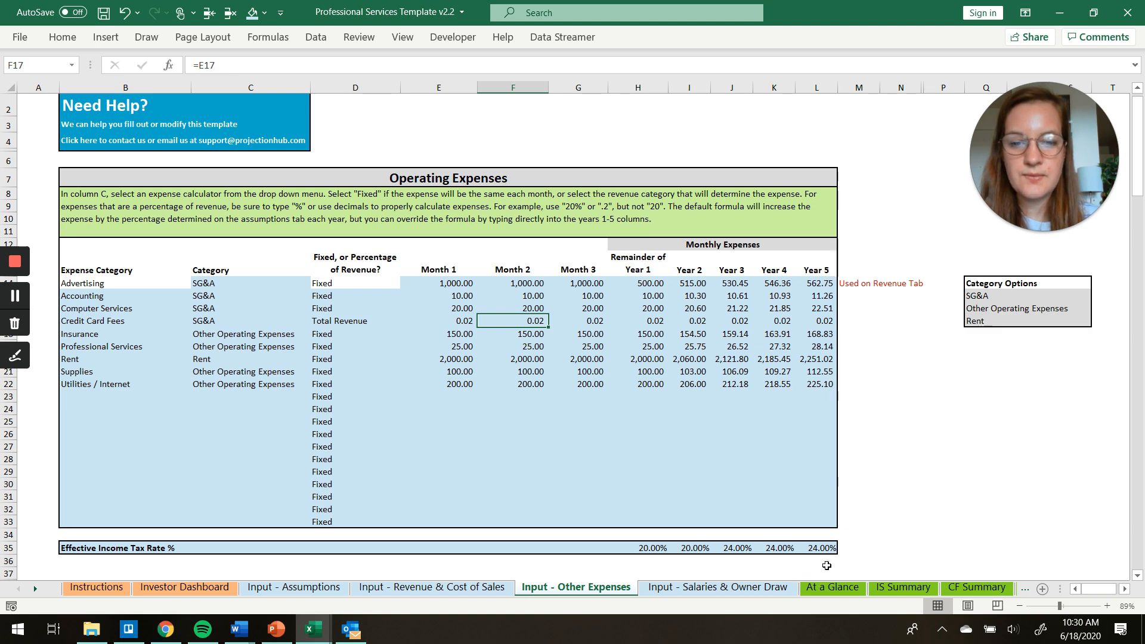
# - Open the Input - Salaries & Owner Draw sheet and examine the start and ending months of the Consultant 2 position
pyautogui.click(740, 589)
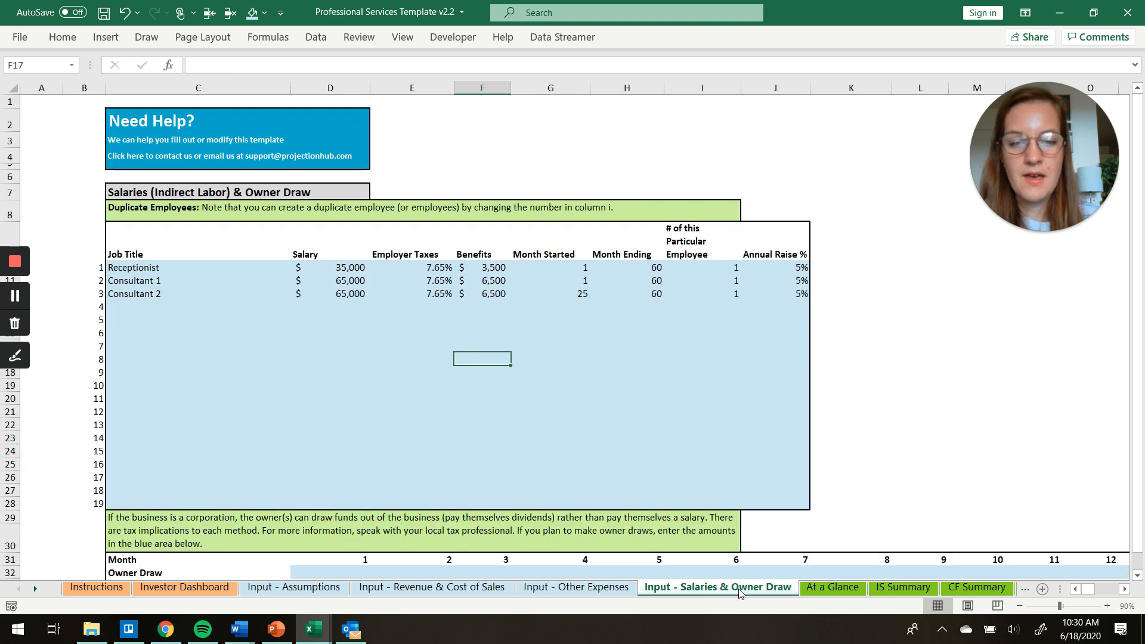
pyautogui.scroll(-1, 843, 471)
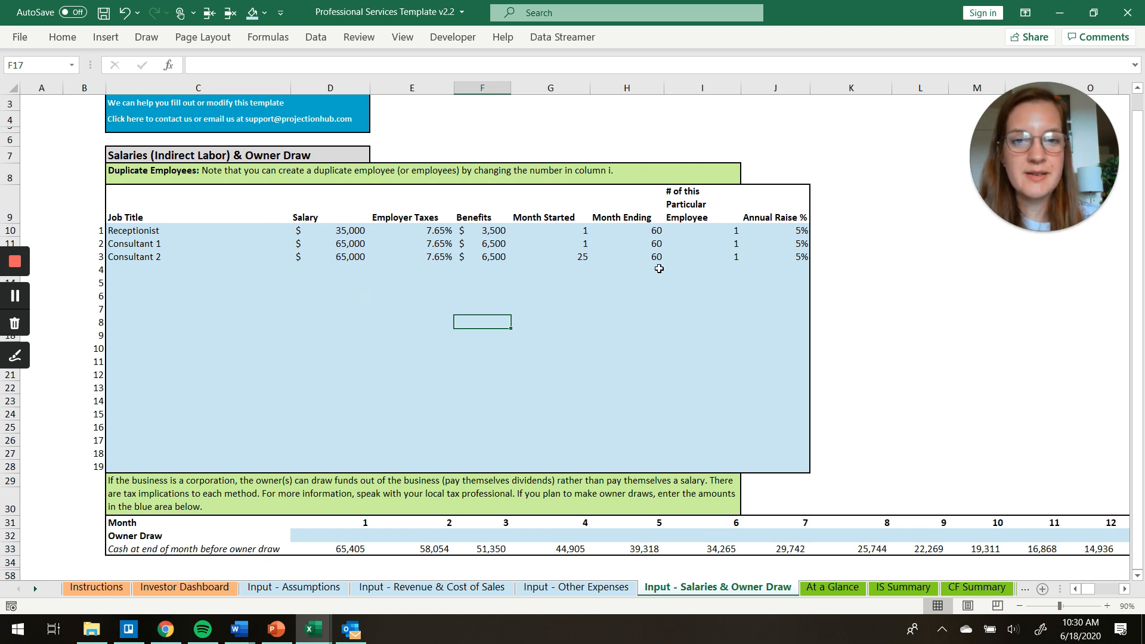
pyautogui.click(579, 260)
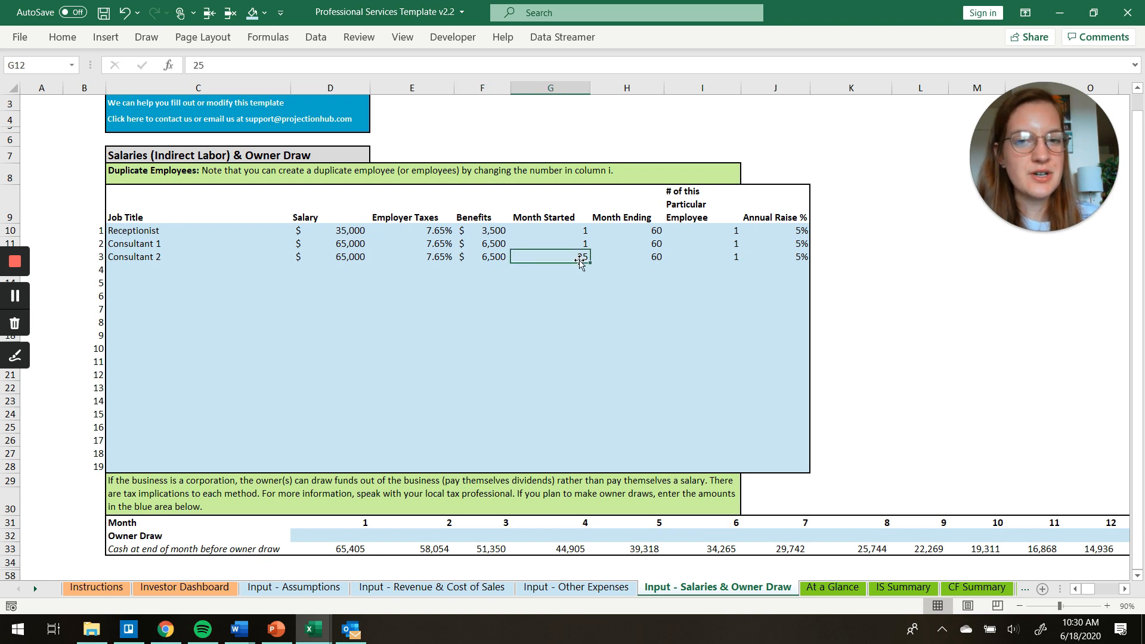
pyautogui.press('Right')
pyautogui.press('Left')
pyautogui.press('Right')
pyautogui.press('Right')
pyautogui.press('Left')
pyautogui.press('Left')
pyautogui.press('Right')
pyautogui.press('Right')
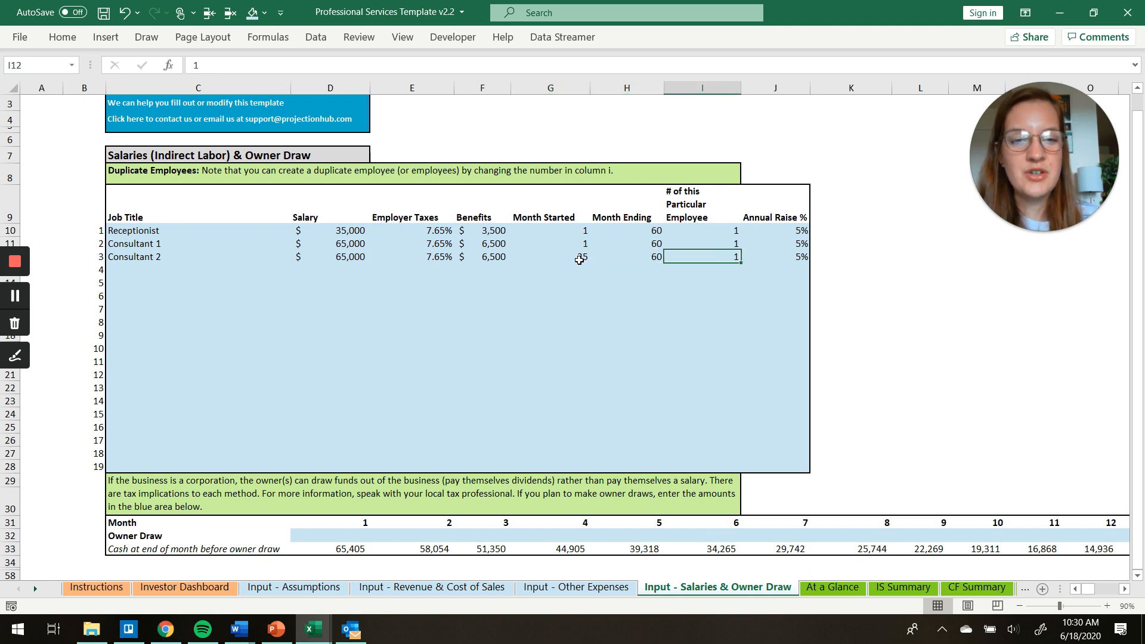
# - Examine the number of employees for each job title and the annual raise percentage for Consultant 2
pyautogui.press('Up')
pyautogui.press('Up')
pyautogui.press('Down')
pyautogui.press('Down')
pyautogui.press('Up')
pyautogui.press('Up')
pyautogui.press('Down')
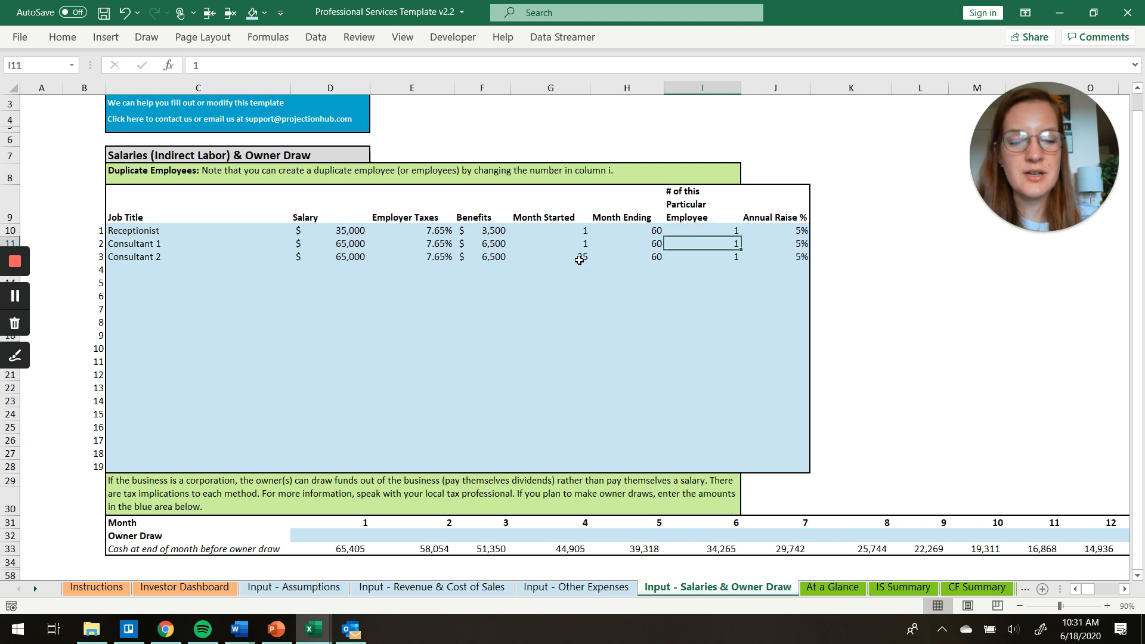
pyautogui.press('Down')
pyautogui.press('Right')
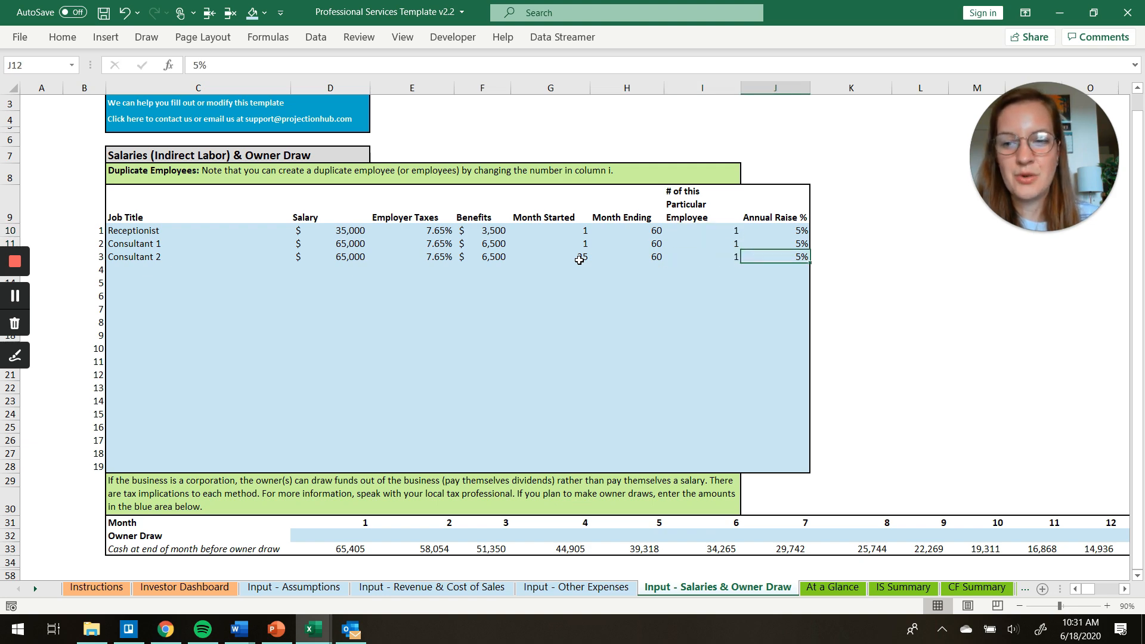
# - Review the Owner Draw row and its note below the salaries table, starting from the month 1 cell
pyautogui.scroll(-2, 580, 259)
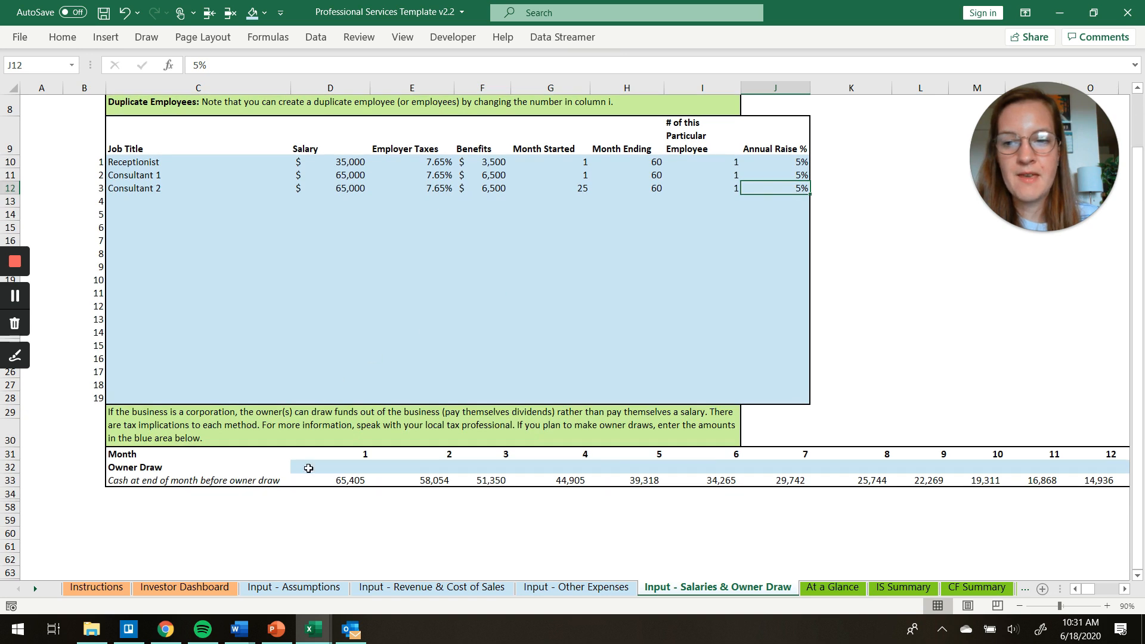
pyautogui.click(322, 467)
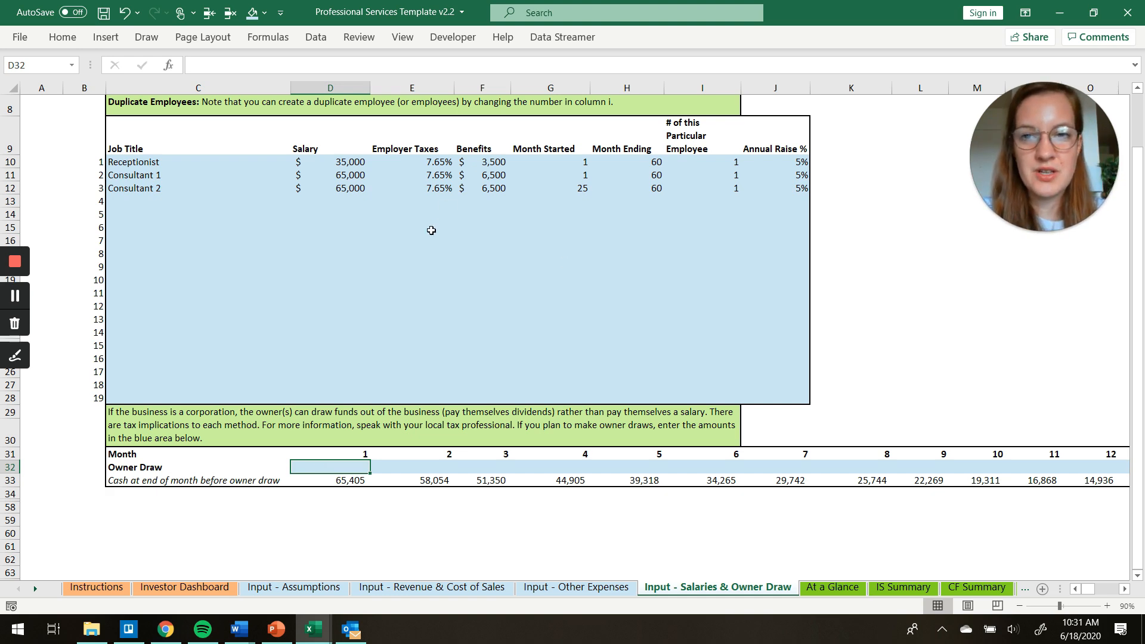
pyautogui.scroll(3, 430, 229)
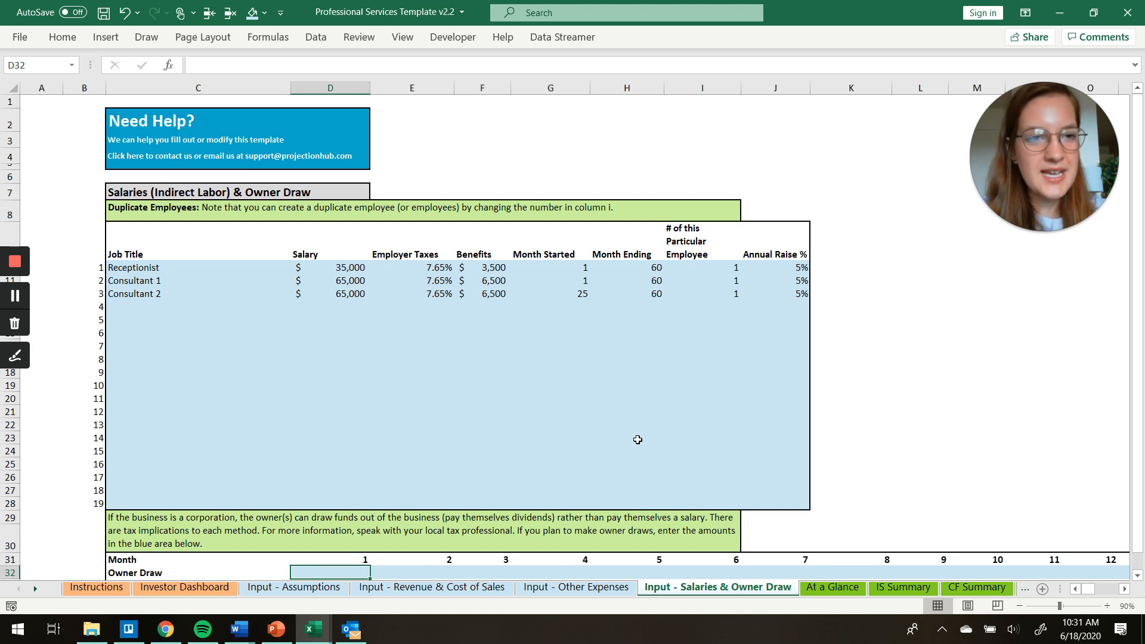
# - Open the At a Glance sheet and review its profit and loss summary, key ratios, breakeven analysis and charts
pyautogui.click(825, 588)
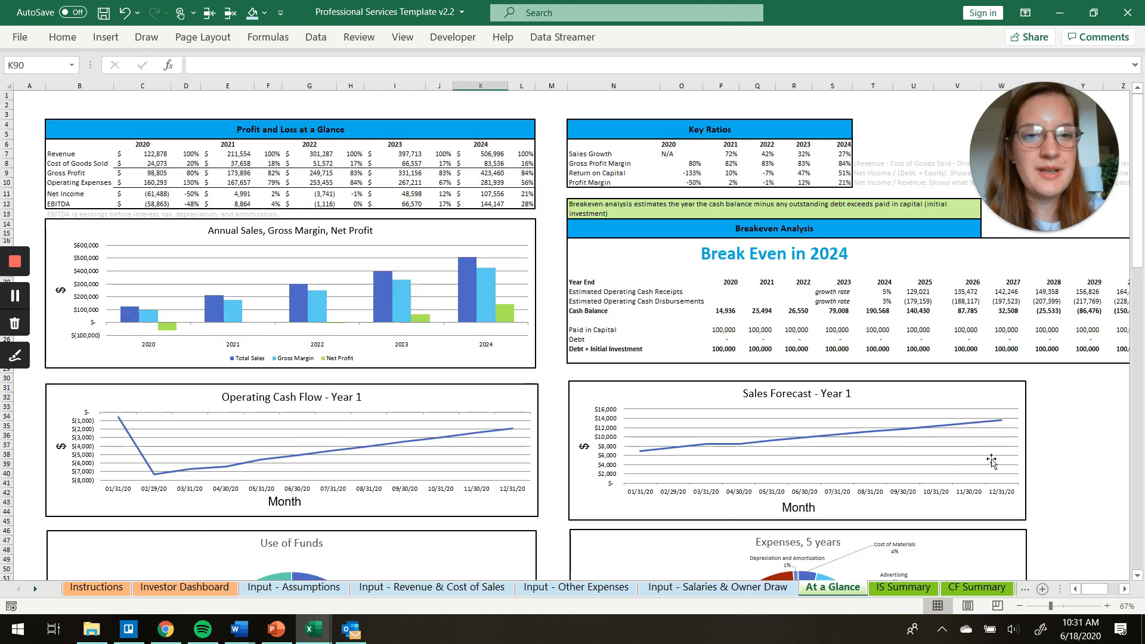
pyautogui.scroll(-7, 992, 461)
pyautogui.scroll(-1, 991, 461)
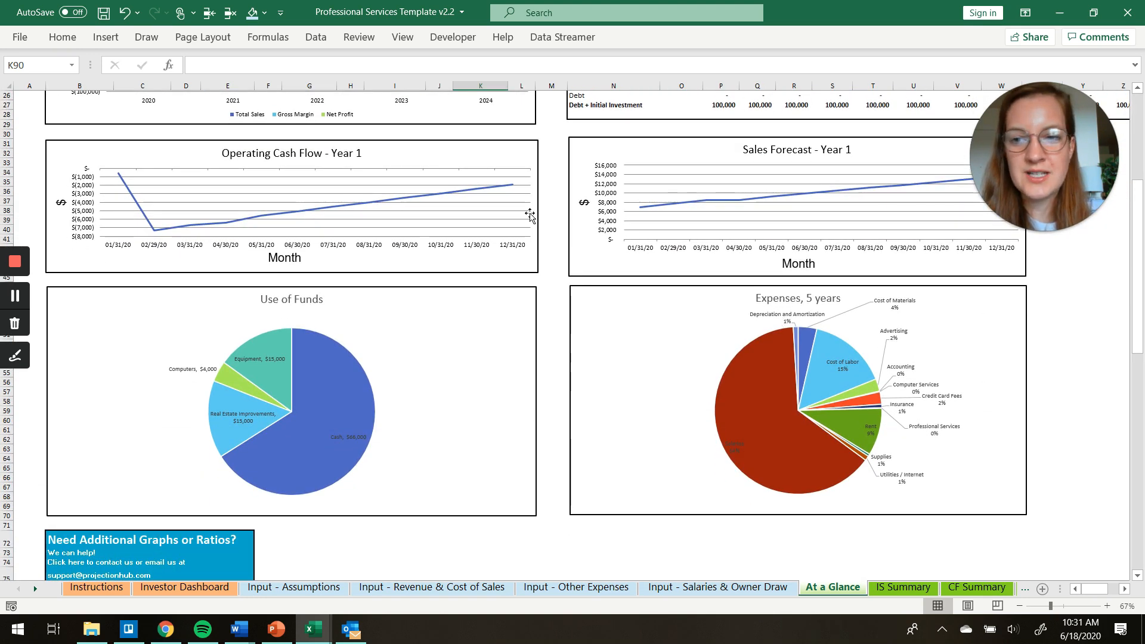
pyautogui.scroll(8, 468, 277)
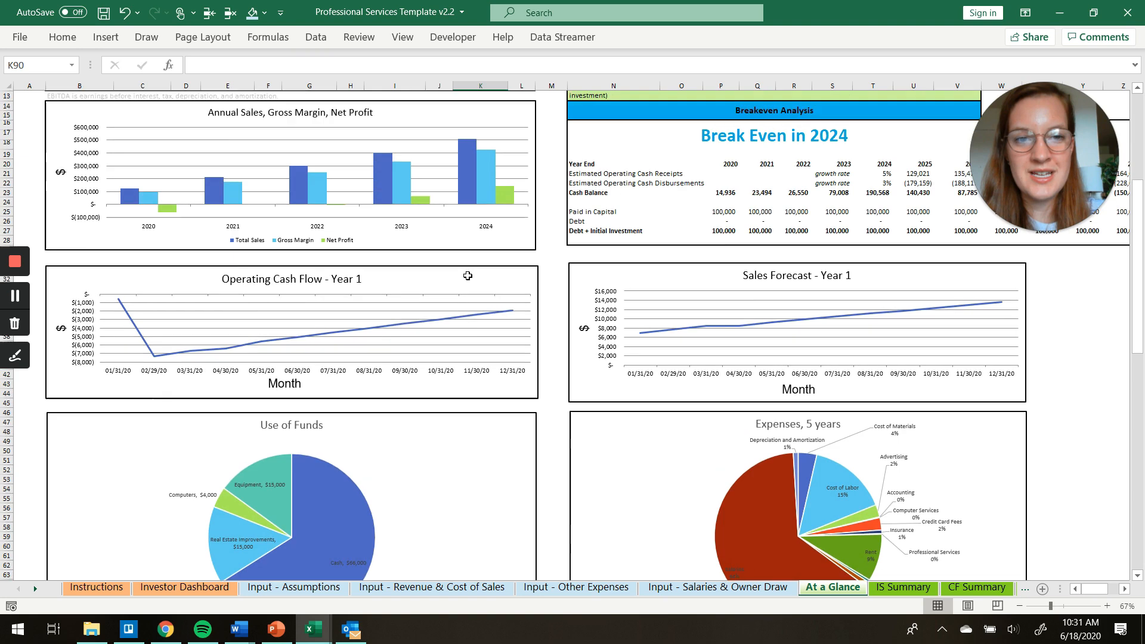
pyautogui.moveTo(468, 279)
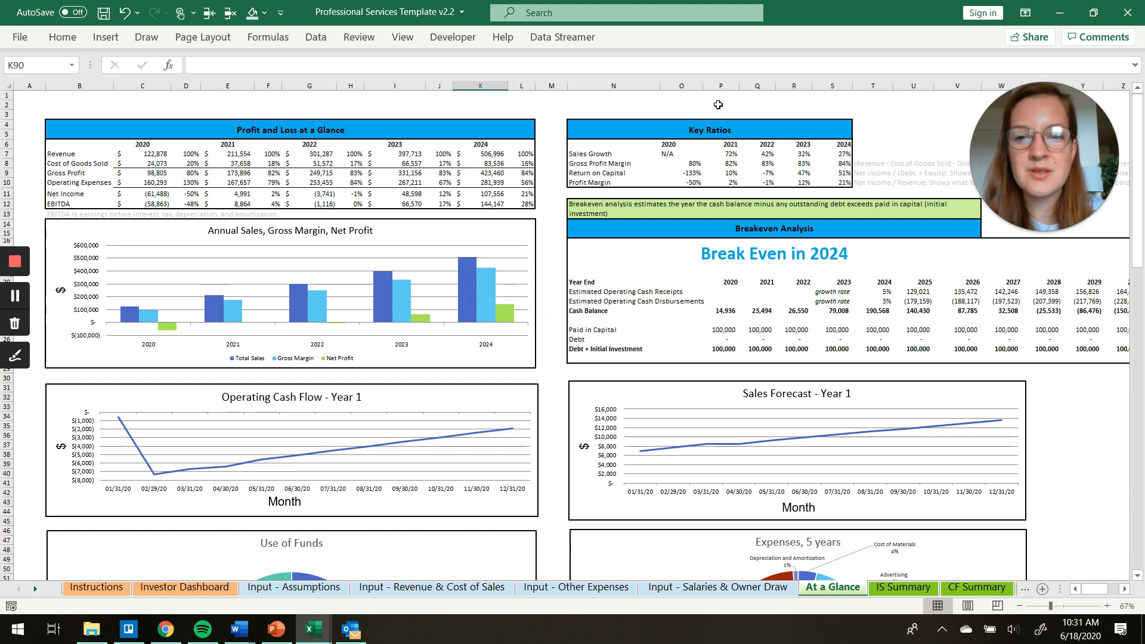
pyautogui.scroll(-9, 814, 290)
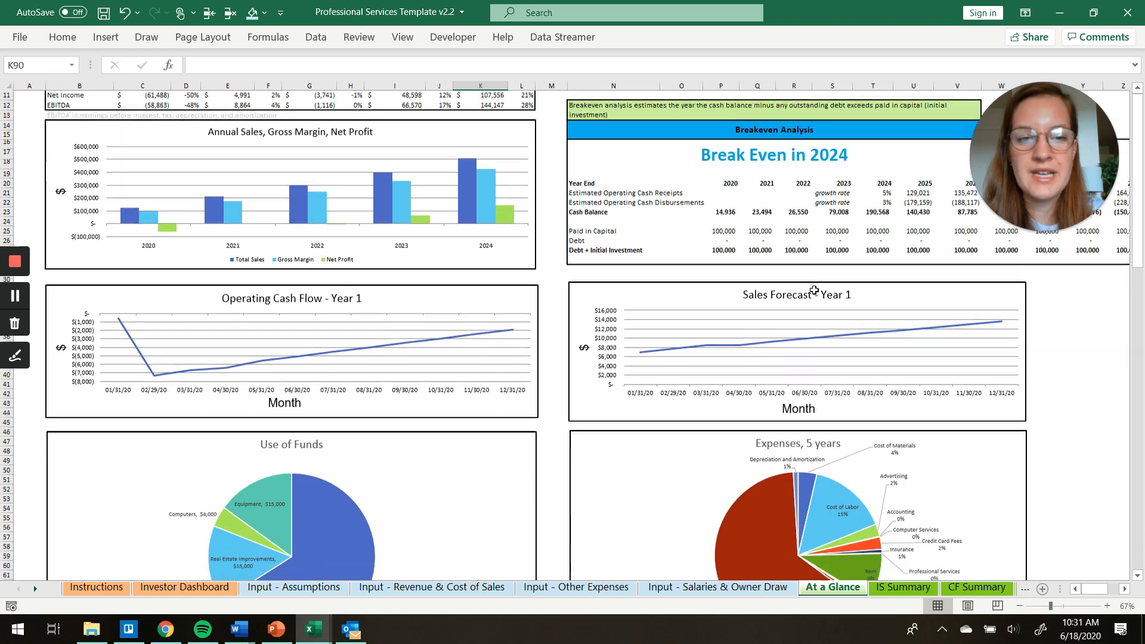
pyautogui.scroll(-1, 814, 291)
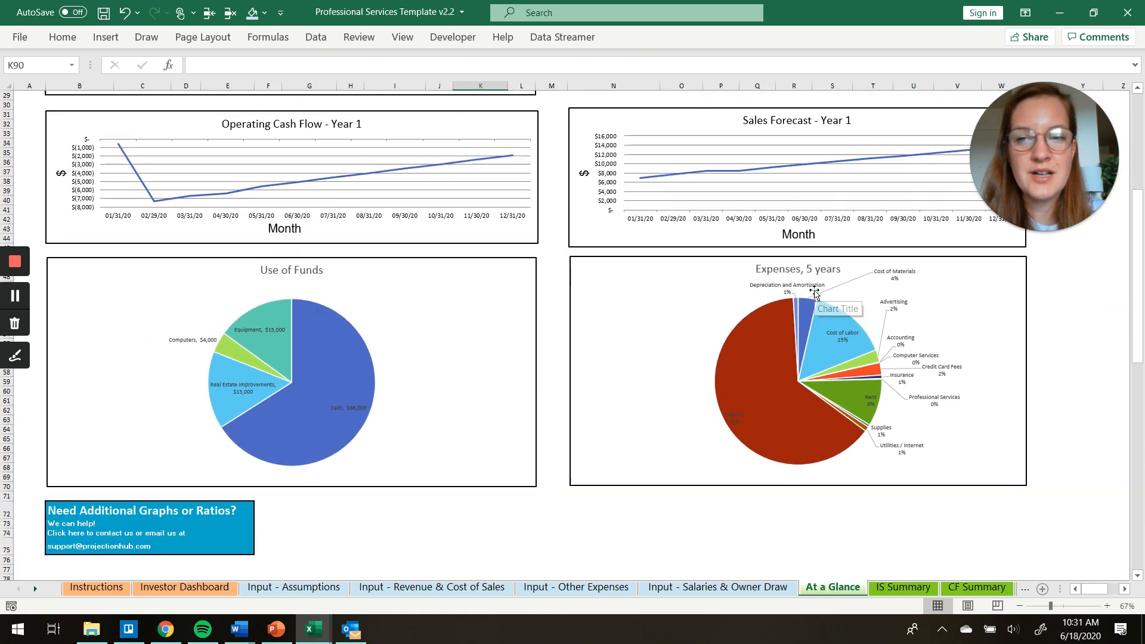
pyautogui.scroll(9, 814, 290)
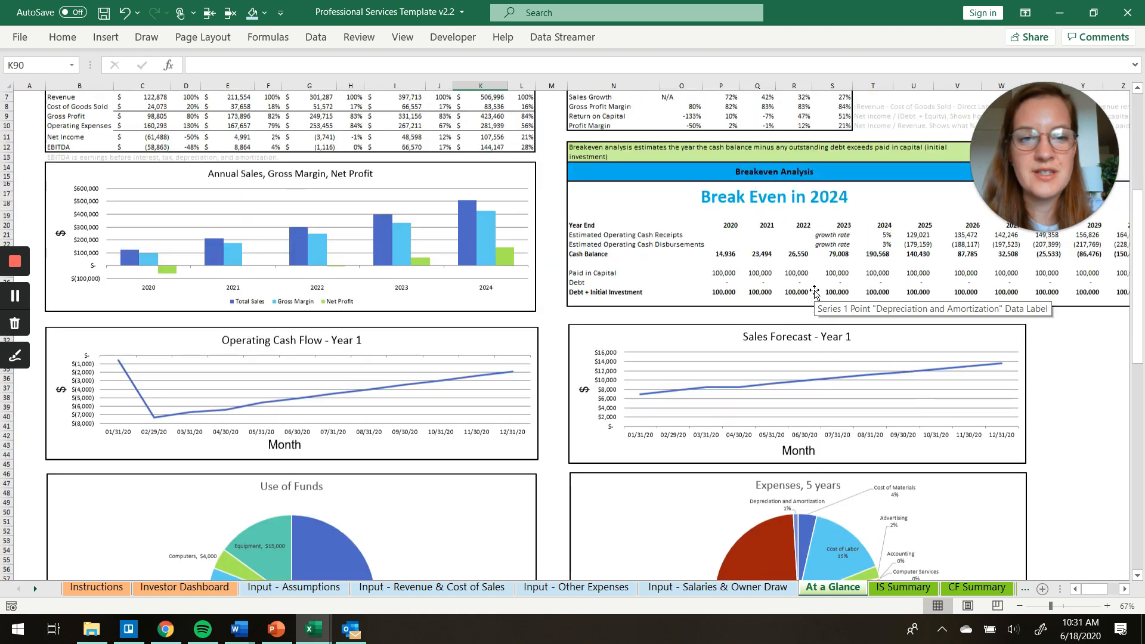
# - Open the IS Summary sheet and review the five-year income statement through EBITDA
pyautogui.click(898, 590)
pyautogui.click(903, 322)
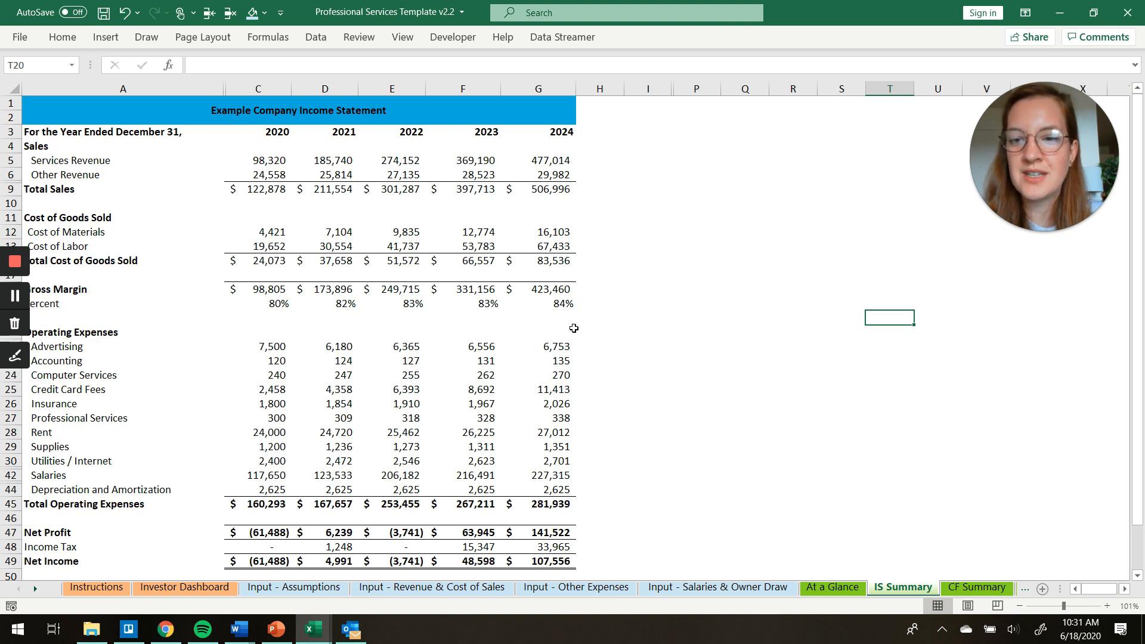
pyautogui.scroll(-2, 574, 328)
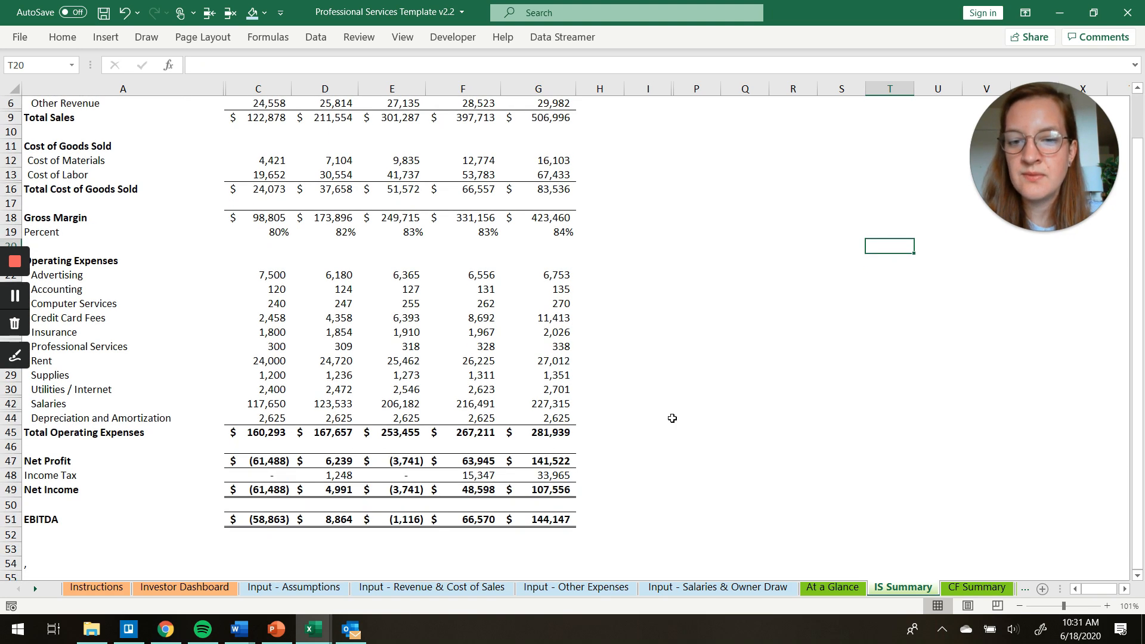
# - Review the five-year cash flow summary and the balance sheet summary on the CF Summary and BS Summary sheets
pyautogui.click(961, 588)
pyautogui.scroll(-1, 694, 445)
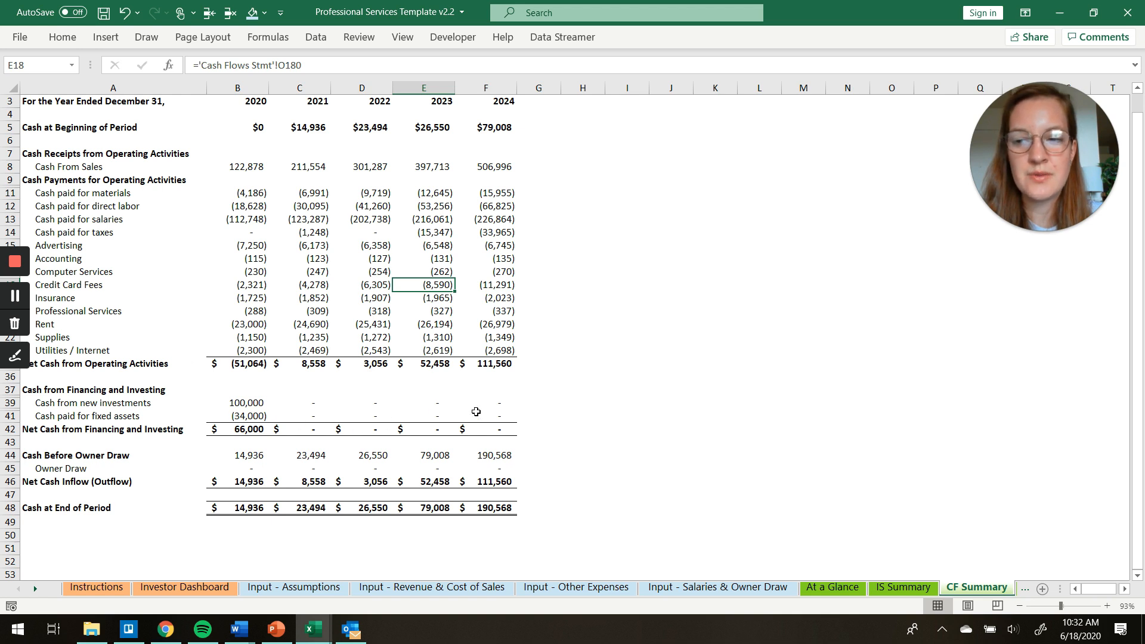
pyautogui.click(957, 591)
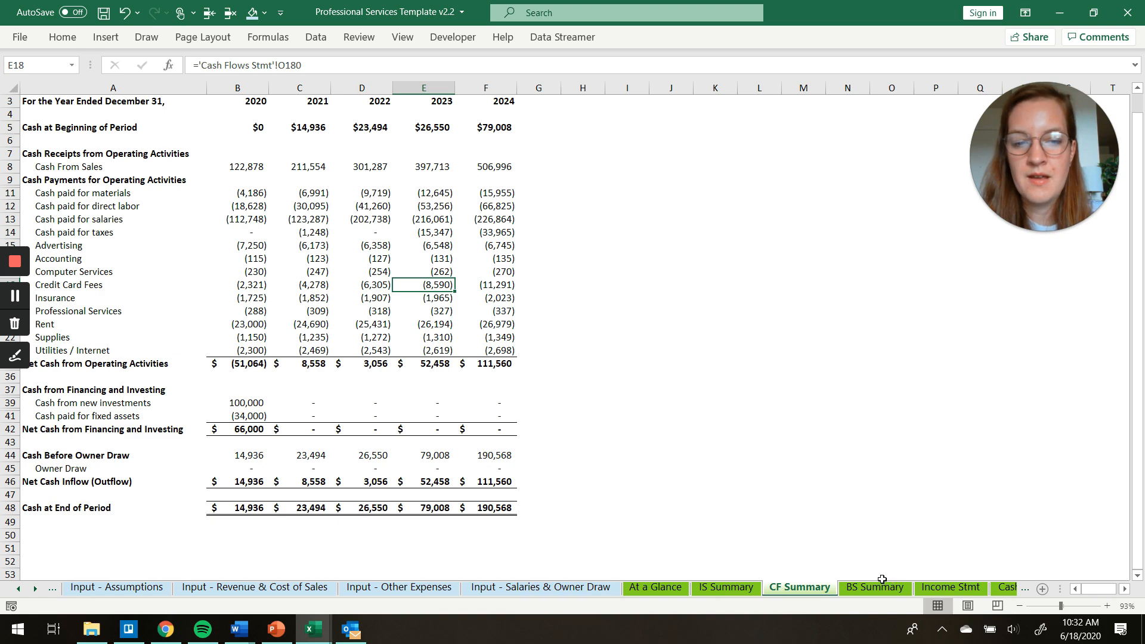
pyautogui.click(876, 589)
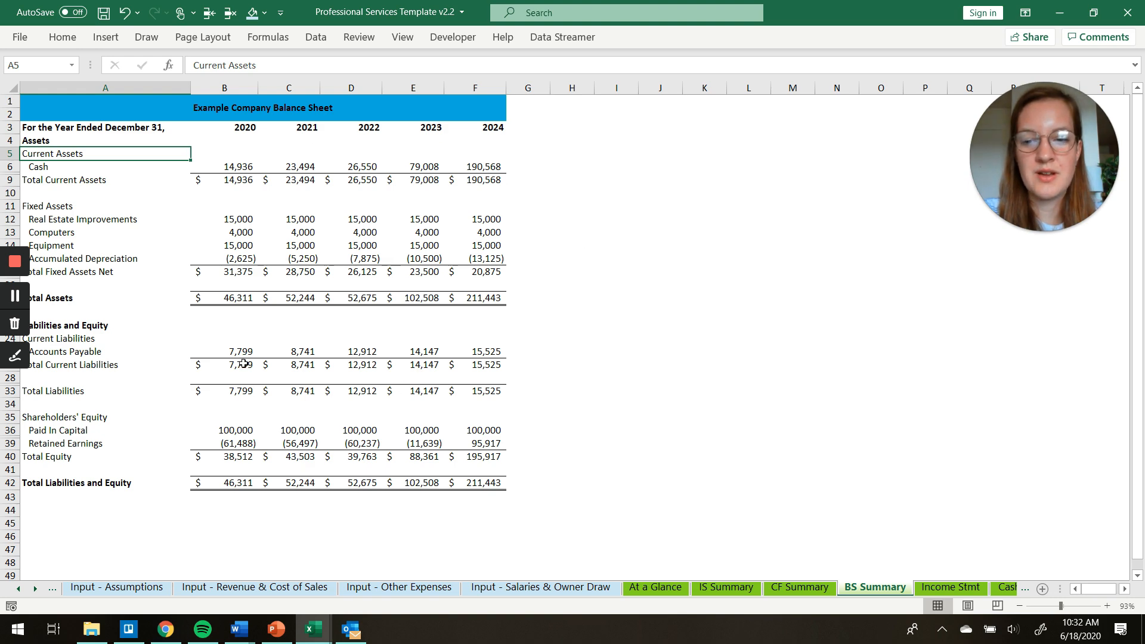
# - Open the Income Stmt sheet and review the monthly pro forma income statements from Year 1 into Year 4
pyautogui.click(951, 587)
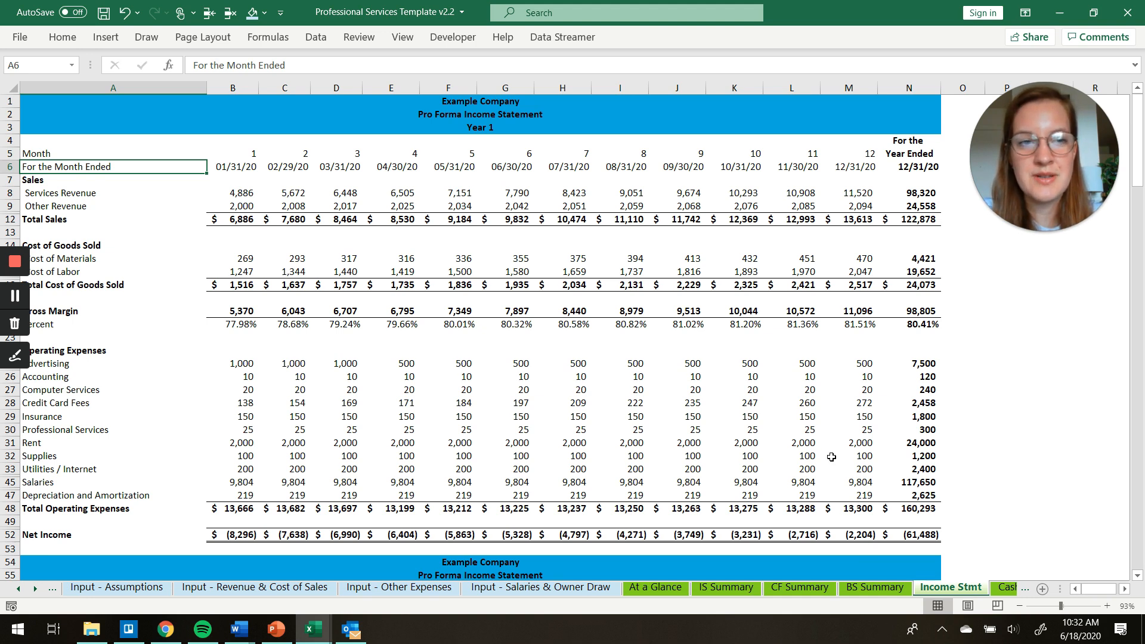
pyautogui.scroll(-12, 831, 457)
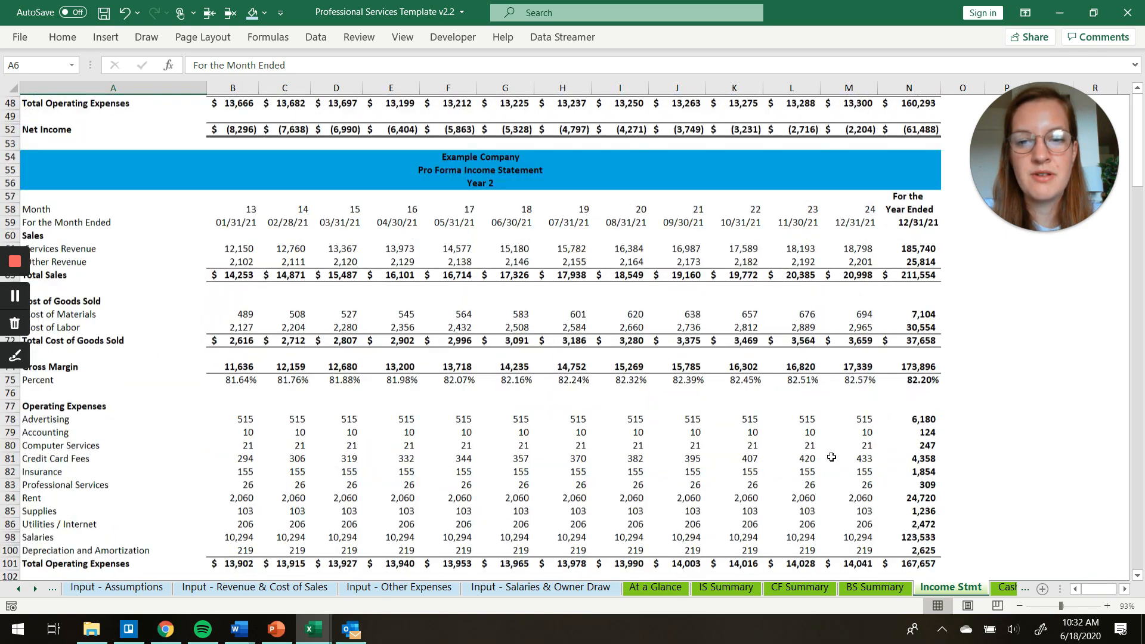
pyautogui.scroll(-14, 831, 456)
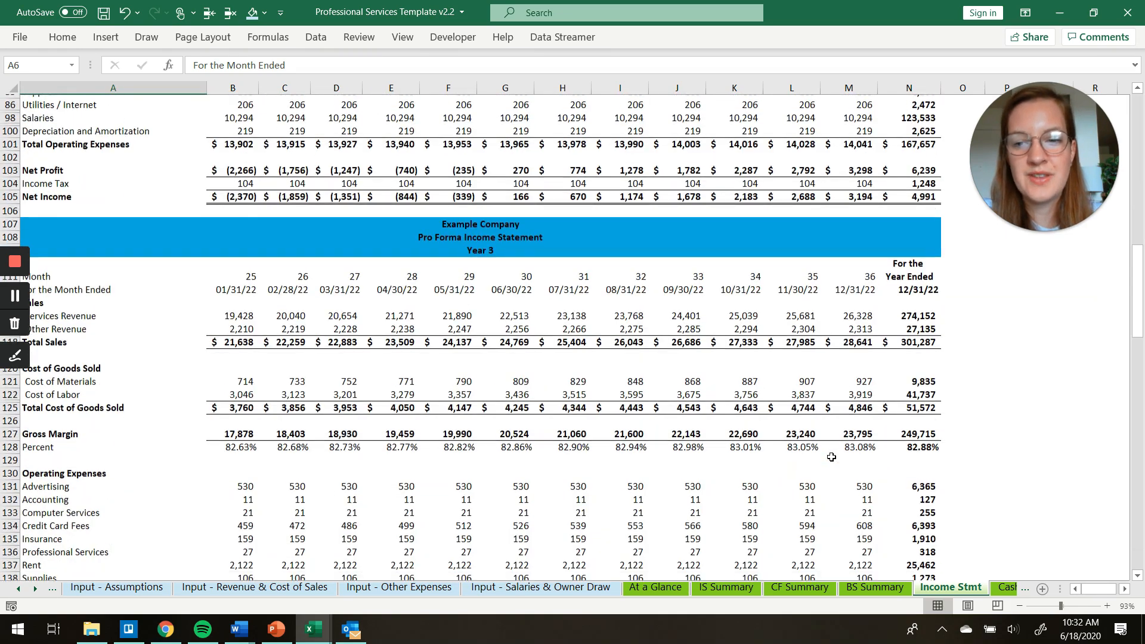
pyautogui.scroll(-5, 831, 457)
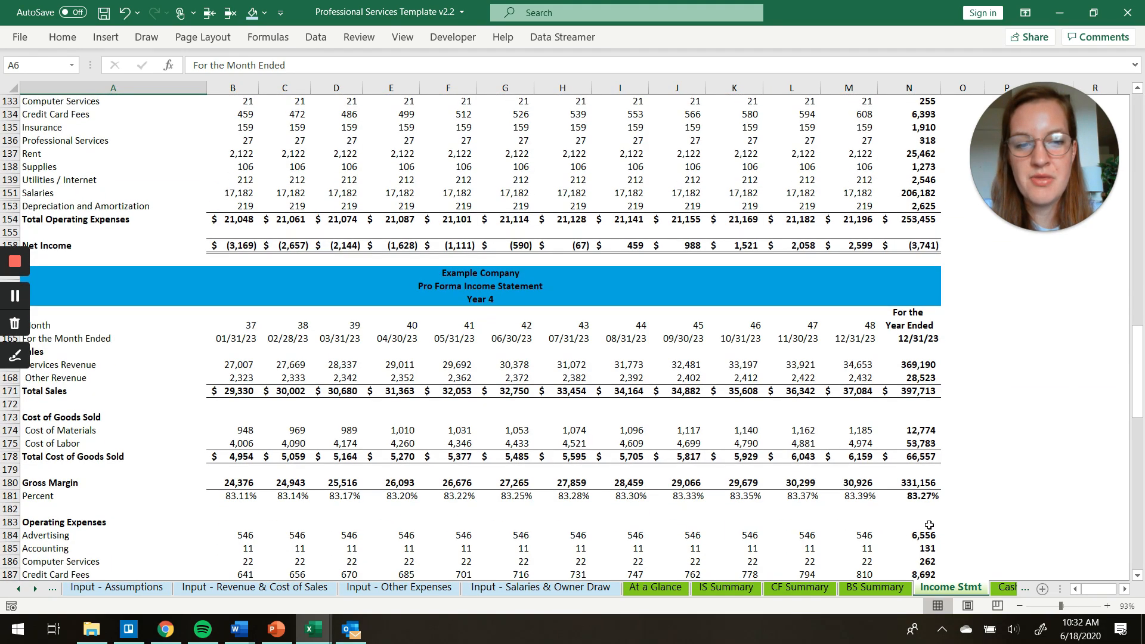
# - Review the monthly statements on the Cash Flows Stmt and Balance Sheet sheets across Years 1 and 2
pyautogui.click(1011, 589)
pyautogui.click(1011, 589)
pyautogui.scroll(-3, 910, 456)
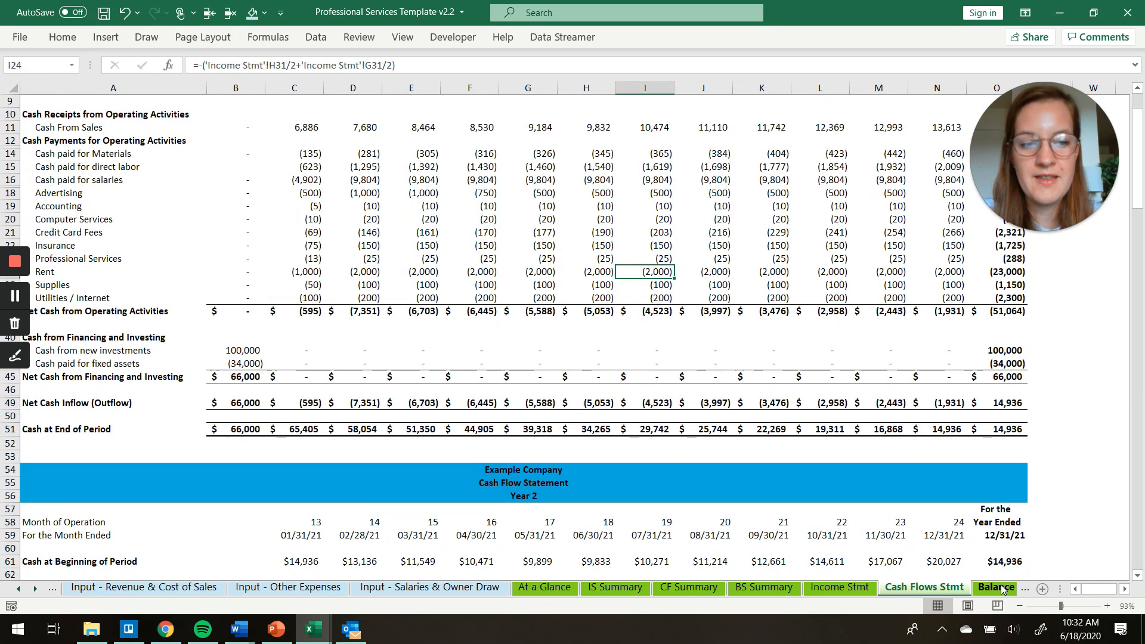
pyautogui.click(996, 587)
pyautogui.scroll(-19, 841, 310)
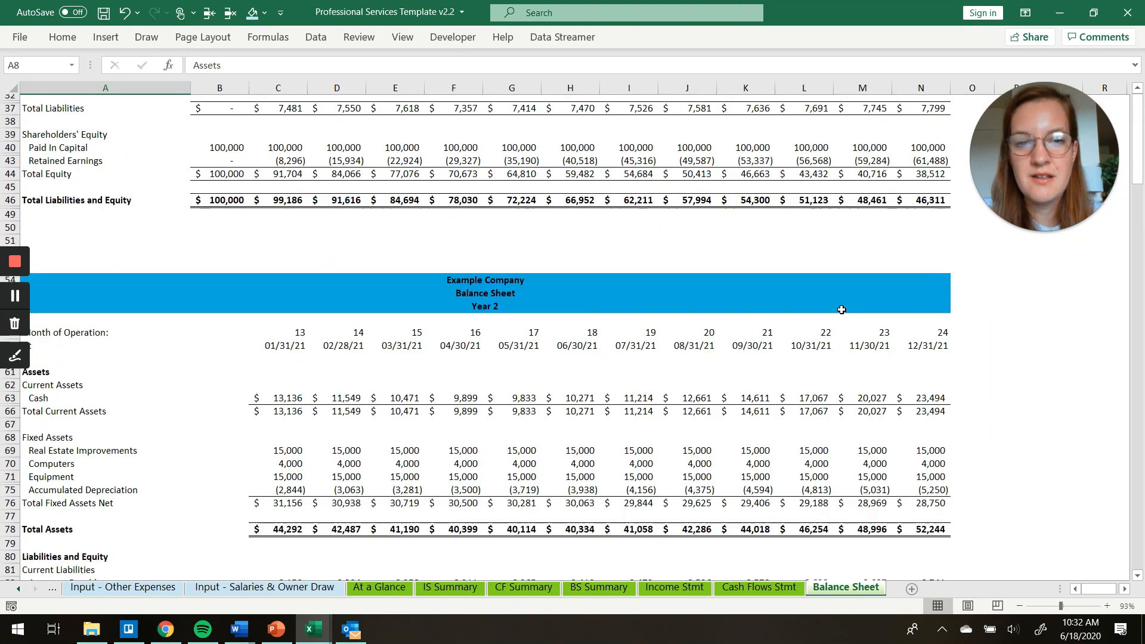
pyautogui.scroll(20, 841, 310)
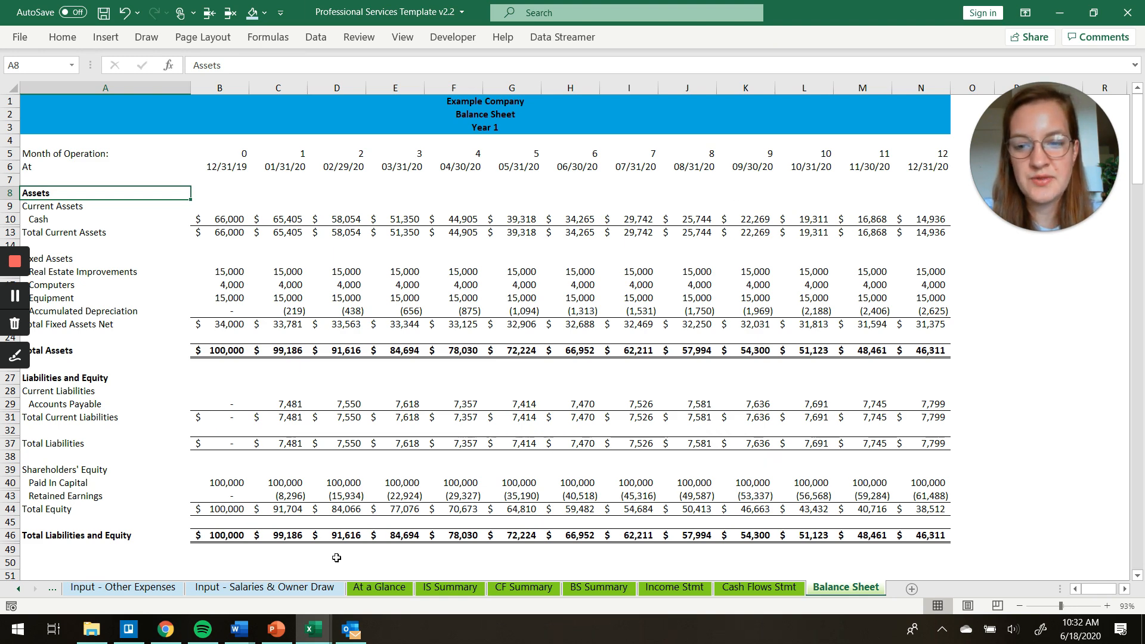
# - Open the Investor Dashboard sheet and look over its assumption tables and the income statements beneath them
pyautogui.scroll(5, 366, 593)
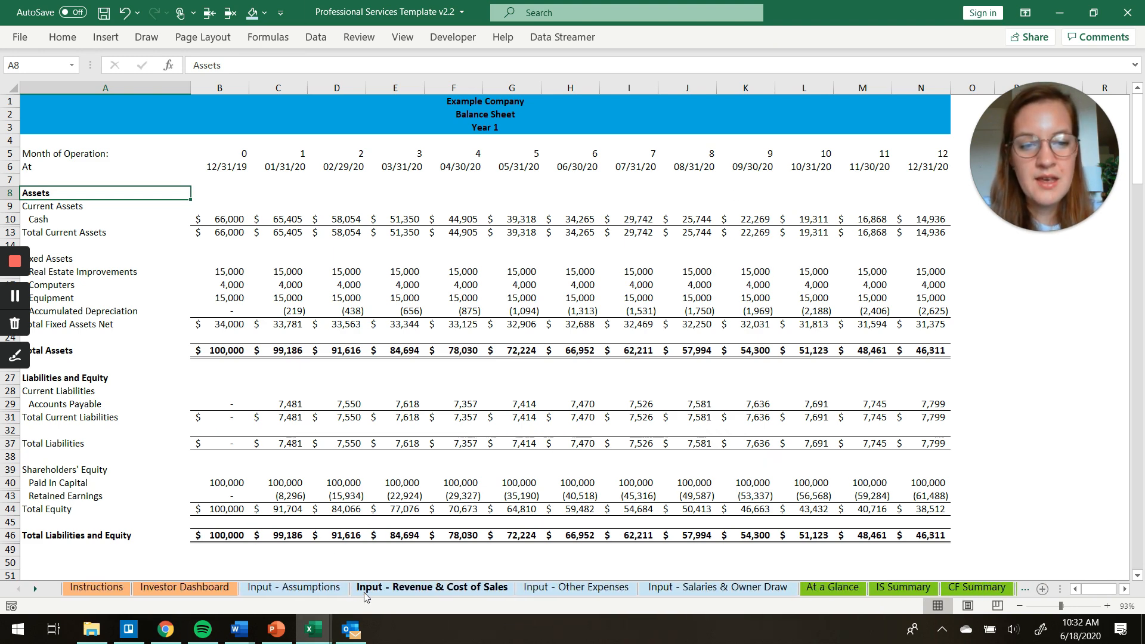
pyautogui.click(166, 592)
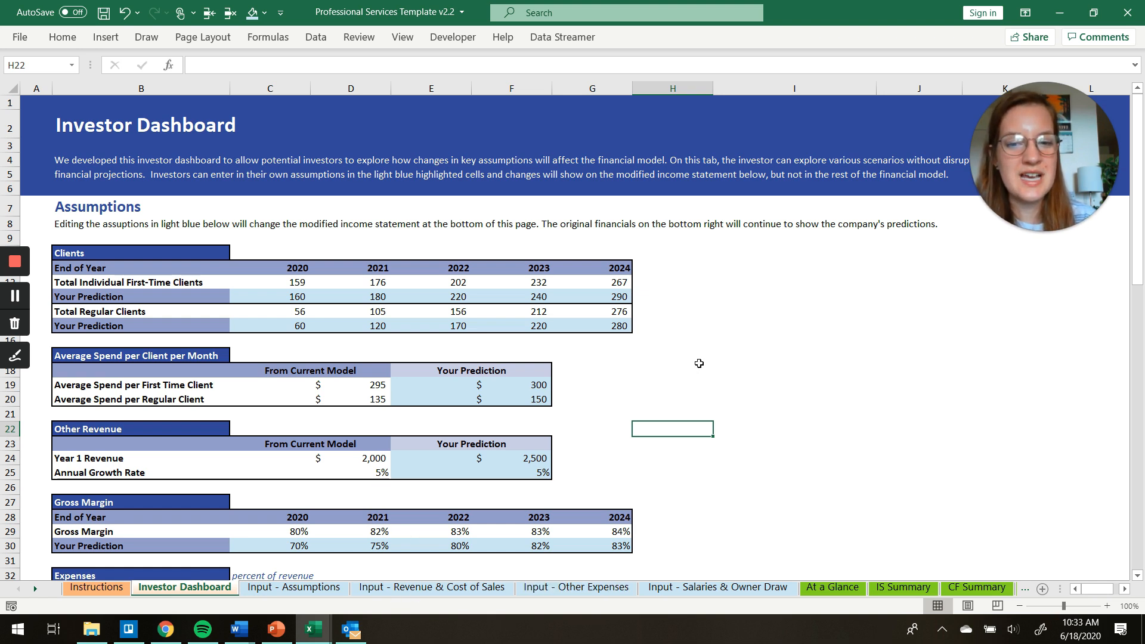
pyautogui.scroll(-17, 699, 364)
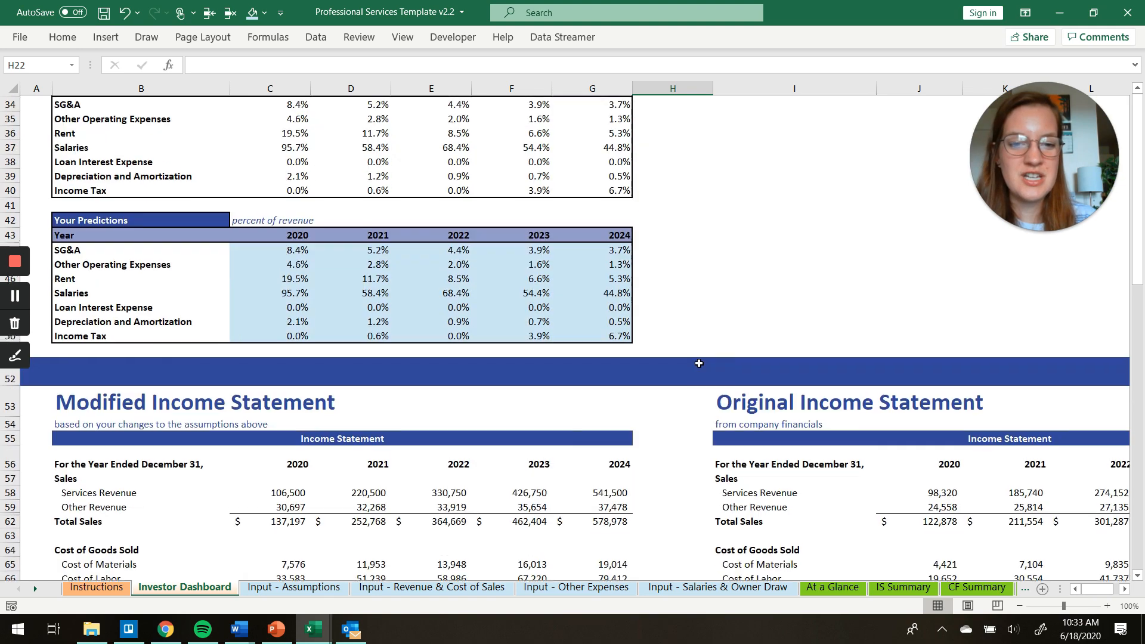
pyautogui.scroll(15, 698, 363)
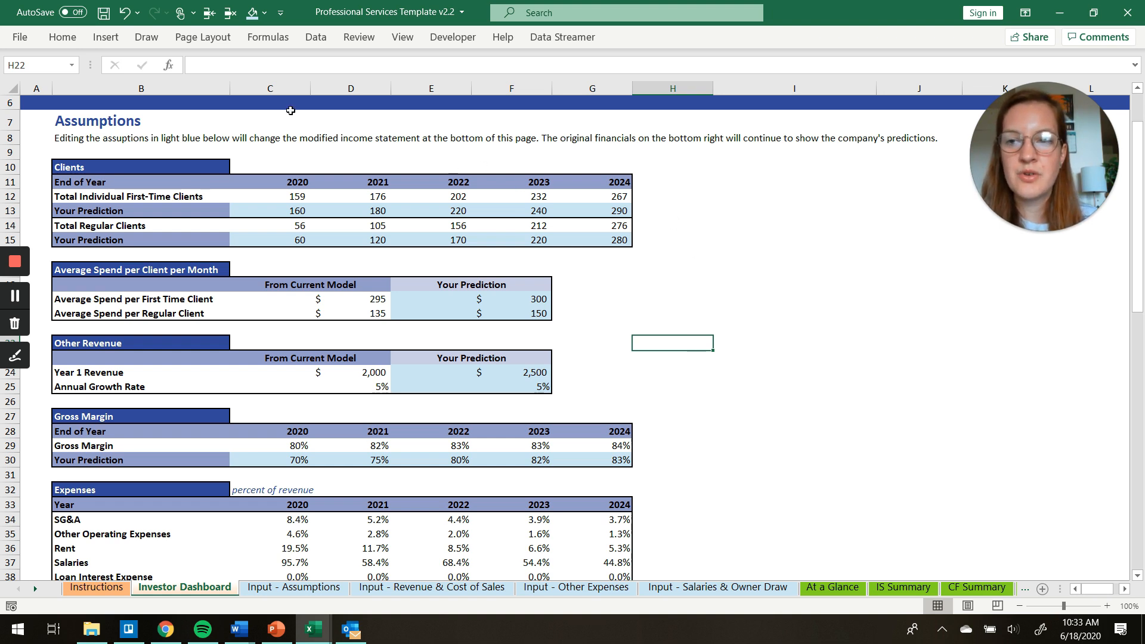
# - Step through the investor prediction cells in the Clients and Average Spend per Client per Month tables
pyautogui.click(362, 194)
pyautogui.press('Down')
pyautogui.press('Down')
pyautogui.press('Down')
pyautogui.press('Down')
pyautogui.press('Down')
pyautogui.press('Down')
pyautogui.press('Down')
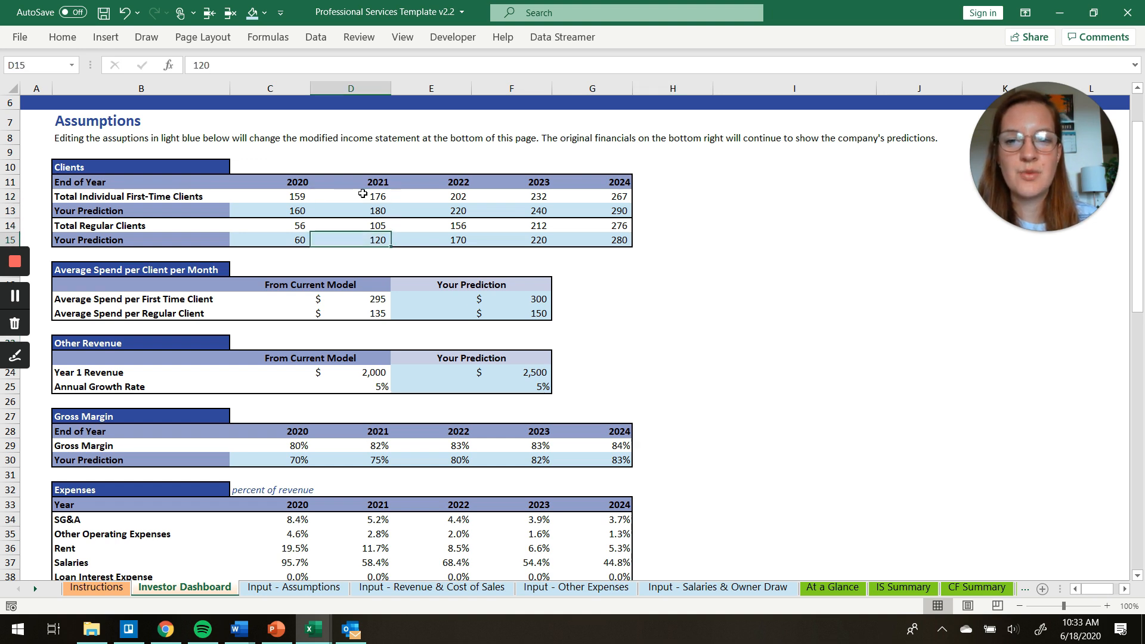
pyautogui.press('Right')
pyautogui.press('Right')
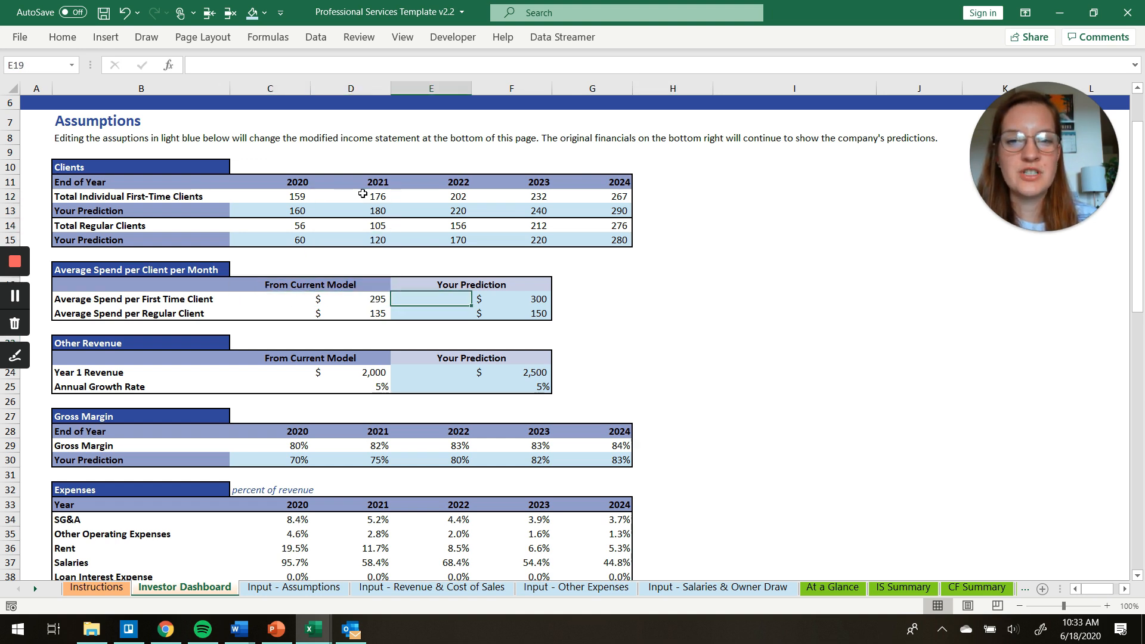
pyautogui.press('Down')
pyautogui.press('Down')
pyautogui.press('Left')
pyautogui.press('Left')
pyautogui.press('Right')
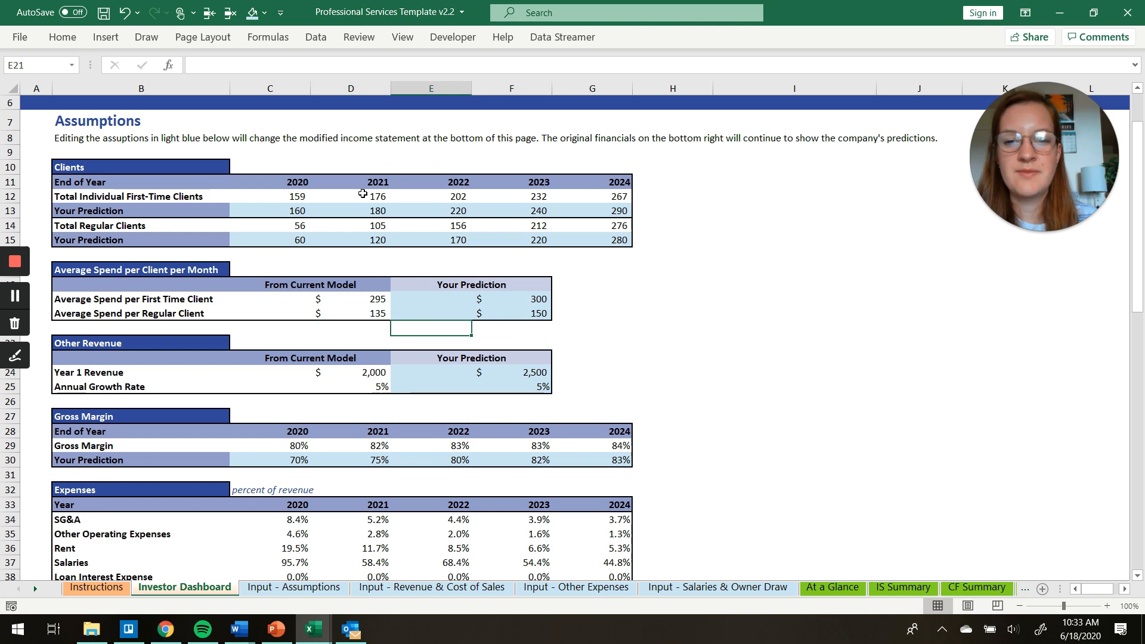
# - Review the Other Revenue, Gross Margin and expense prediction tables, selecting the predicted Year 1 Revenue cell
pyautogui.scroll(-2, 625, 248)
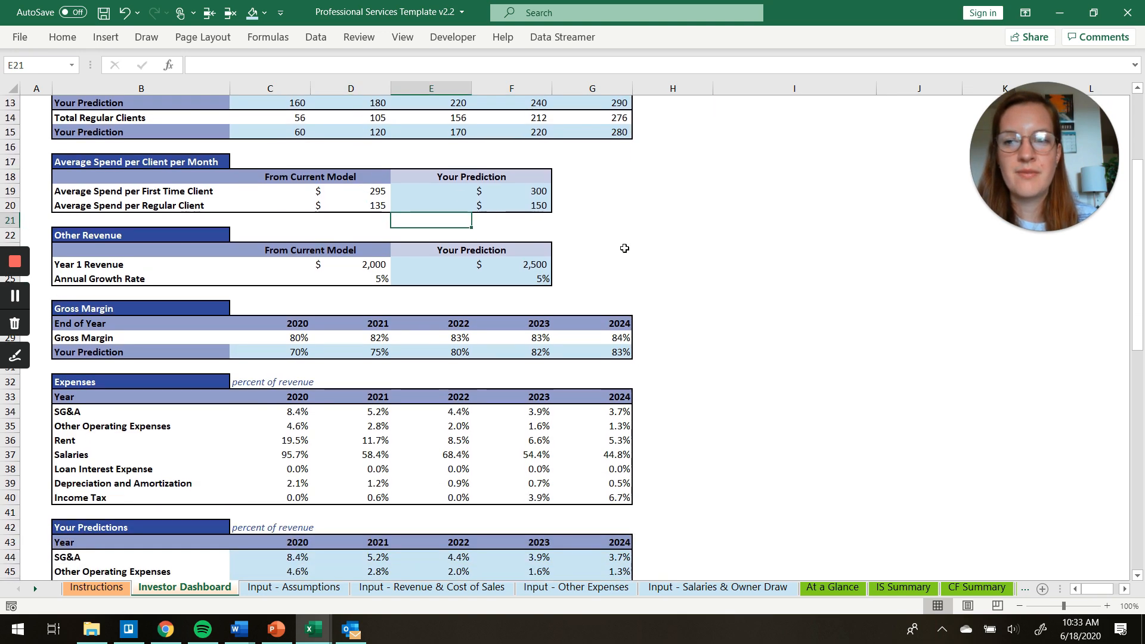
pyautogui.click(520, 263)
pyautogui.scroll(-3, 520, 263)
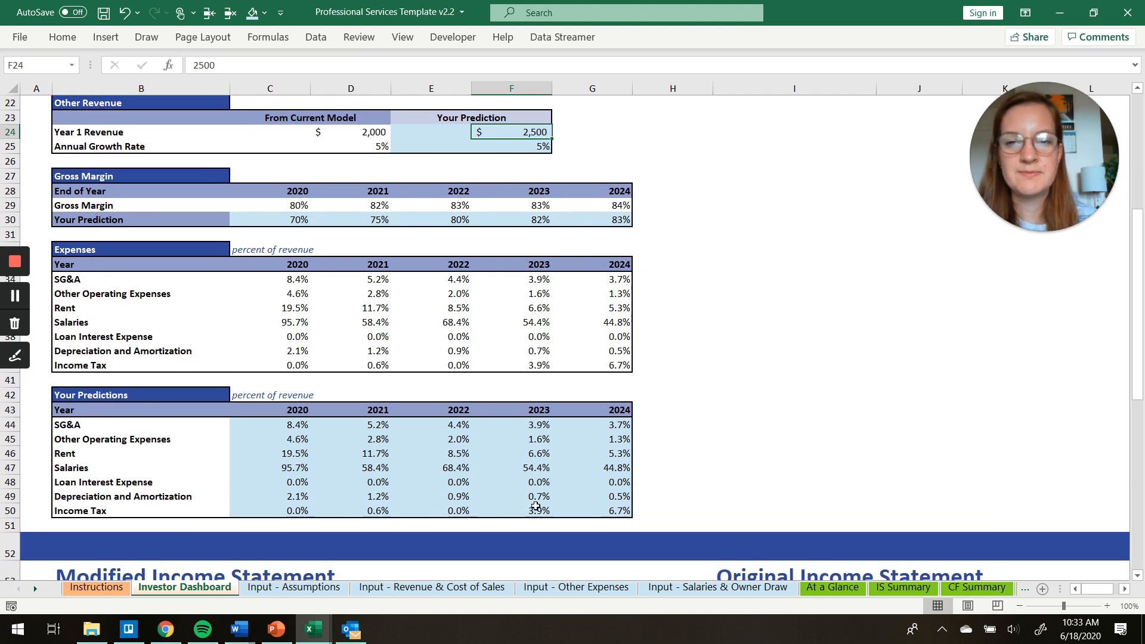
pyautogui.scroll(-4, 535, 506)
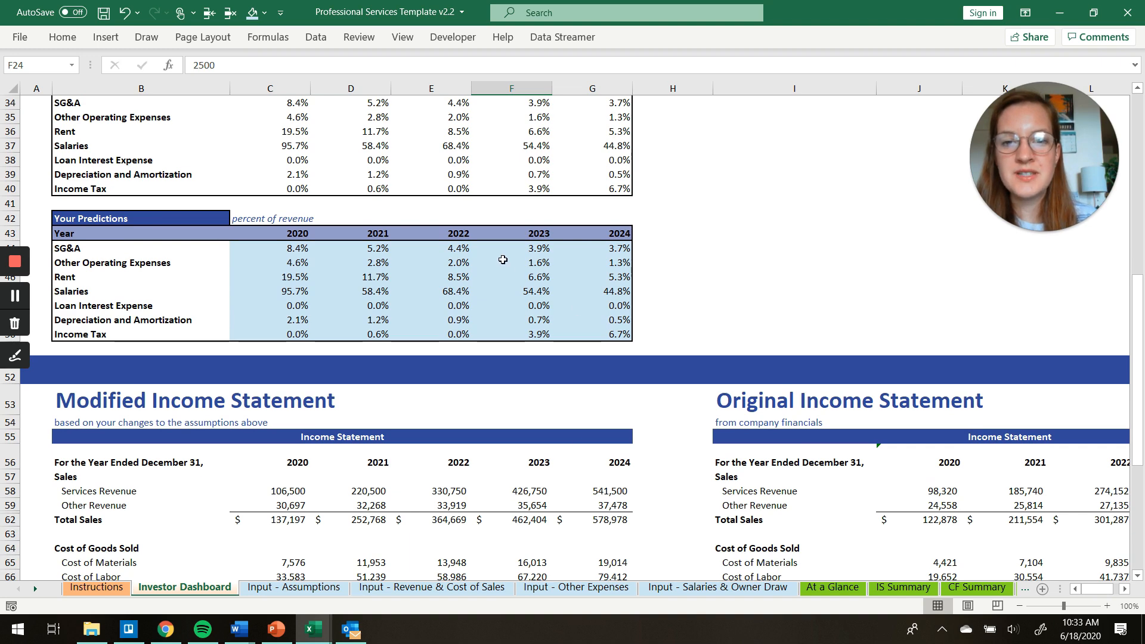
# - Compare the Modified Income Statement with the Original Income Statement down to EBITDA, then return to the dashboard's assumptions
pyautogui.scroll(-4, 484, 303)
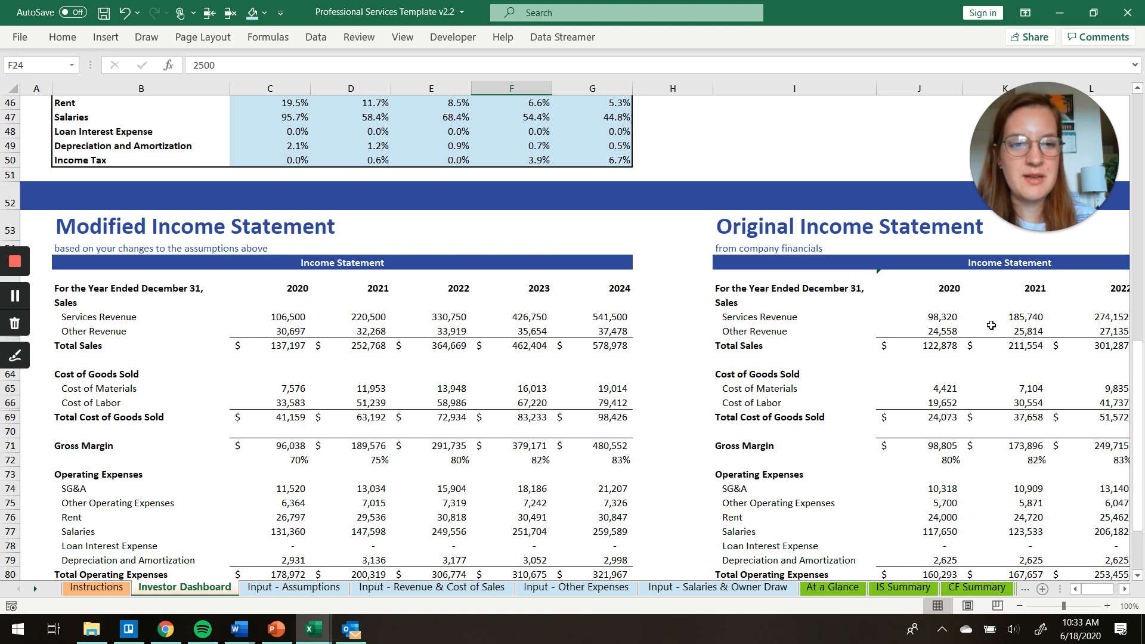
pyautogui.scroll(-1, 941, 393)
pyautogui.scroll(-1, 940, 393)
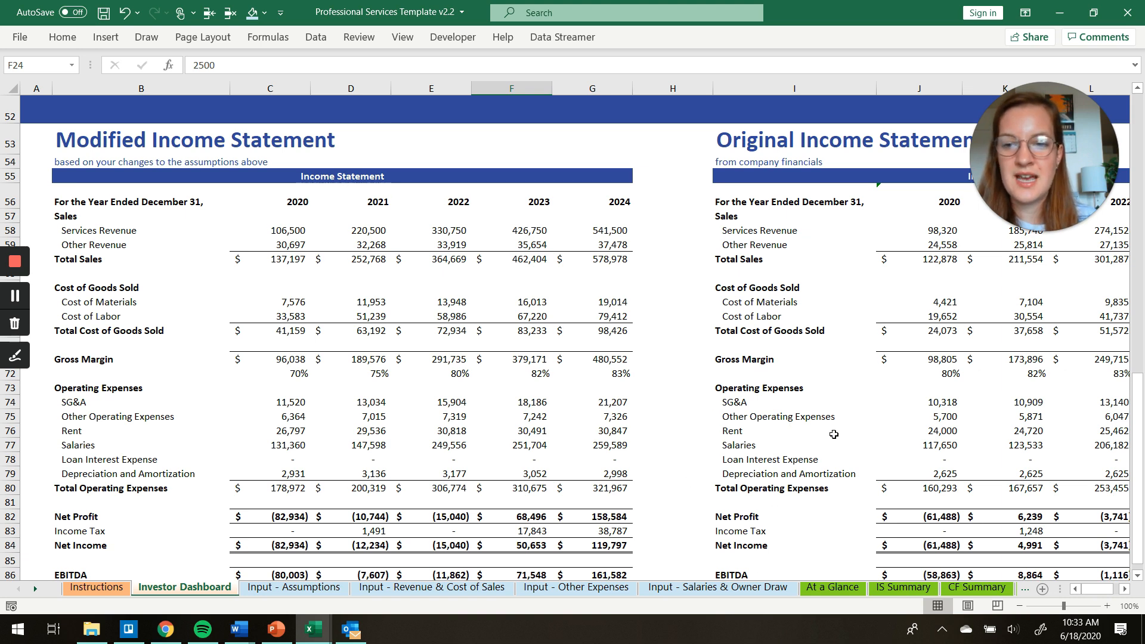
pyautogui.scroll(-1, 833, 434)
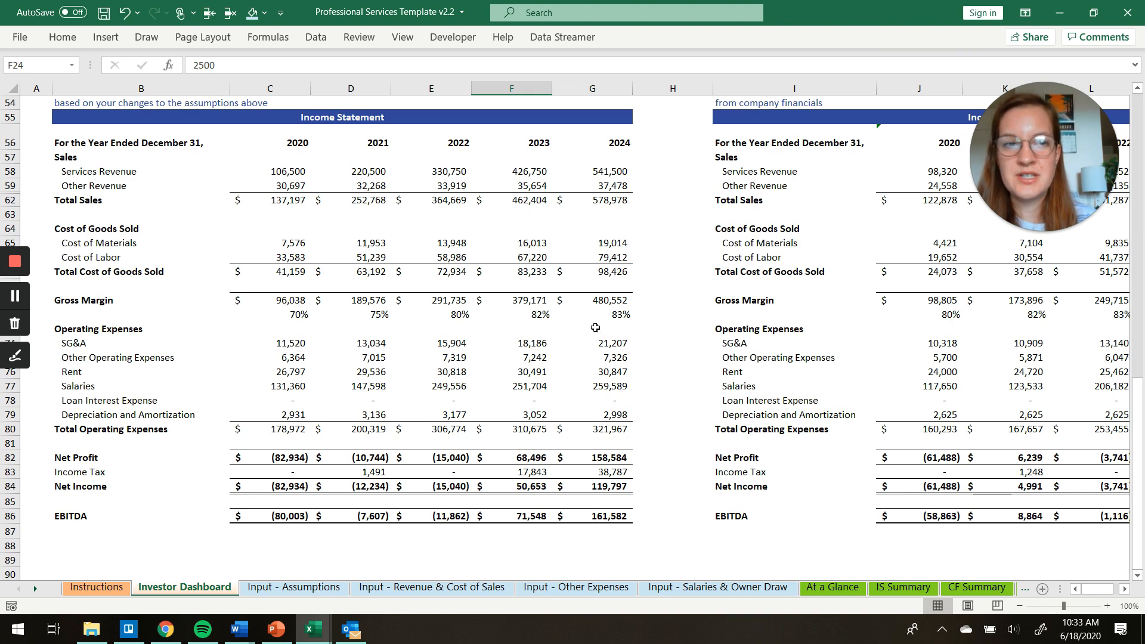
pyautogui.scroll(2, 658, 322)
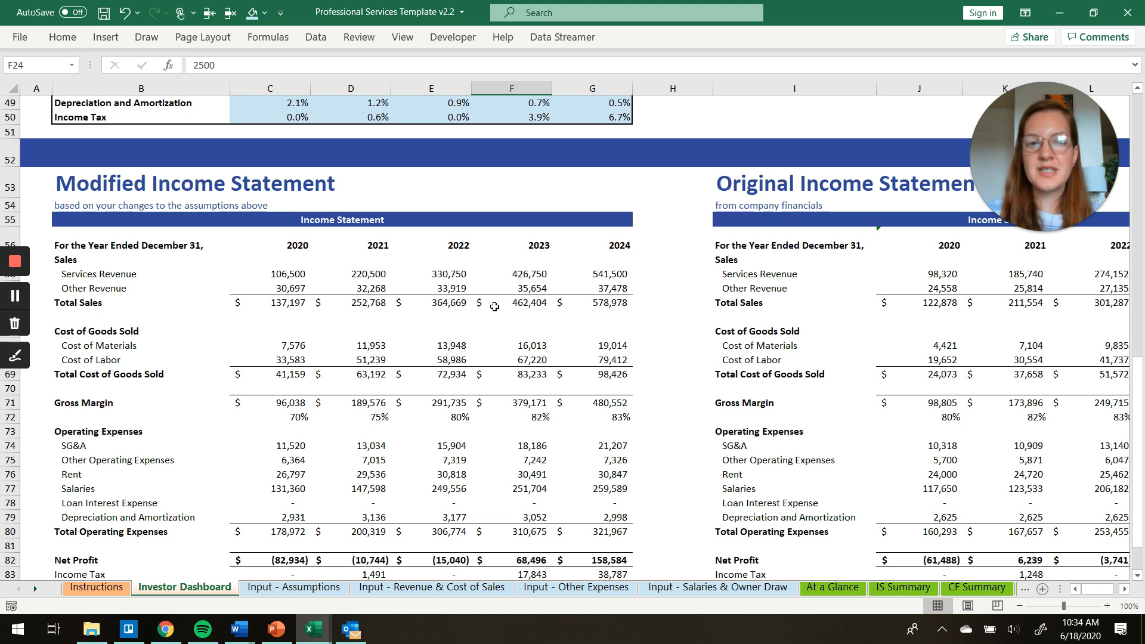
pyautogui.scroll(15, 494, 306)
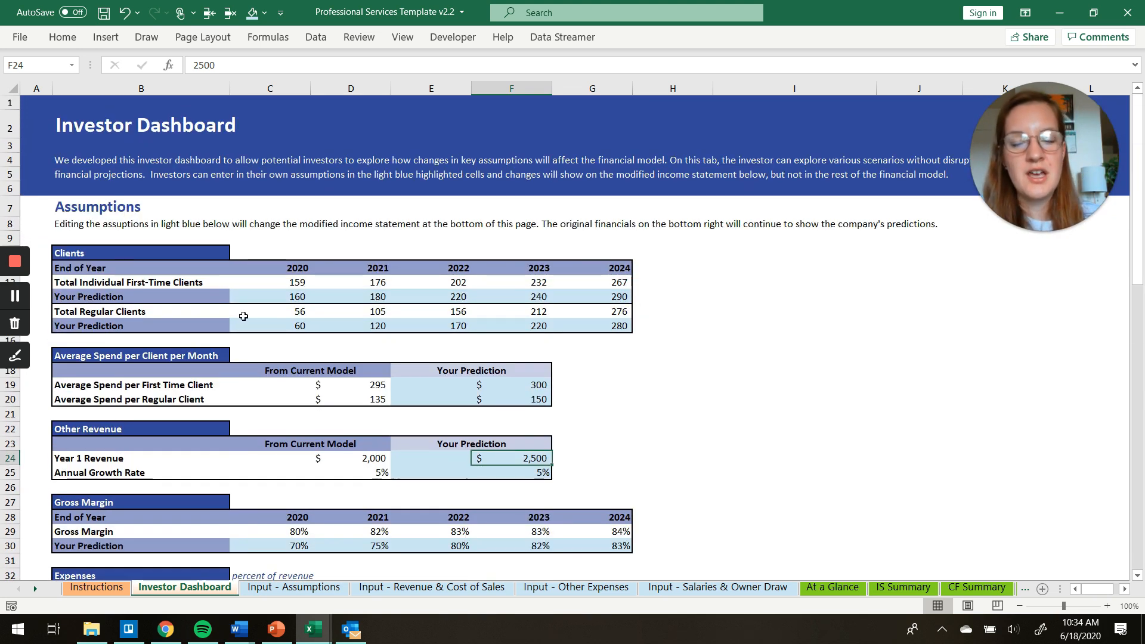
# - Open the Input - Assumptions sheet and look over its general assumptions, investors, fixed assets and loan tables
pyautogui.click(295, 587)
pyautogui.scroll(-1, 463, 377)
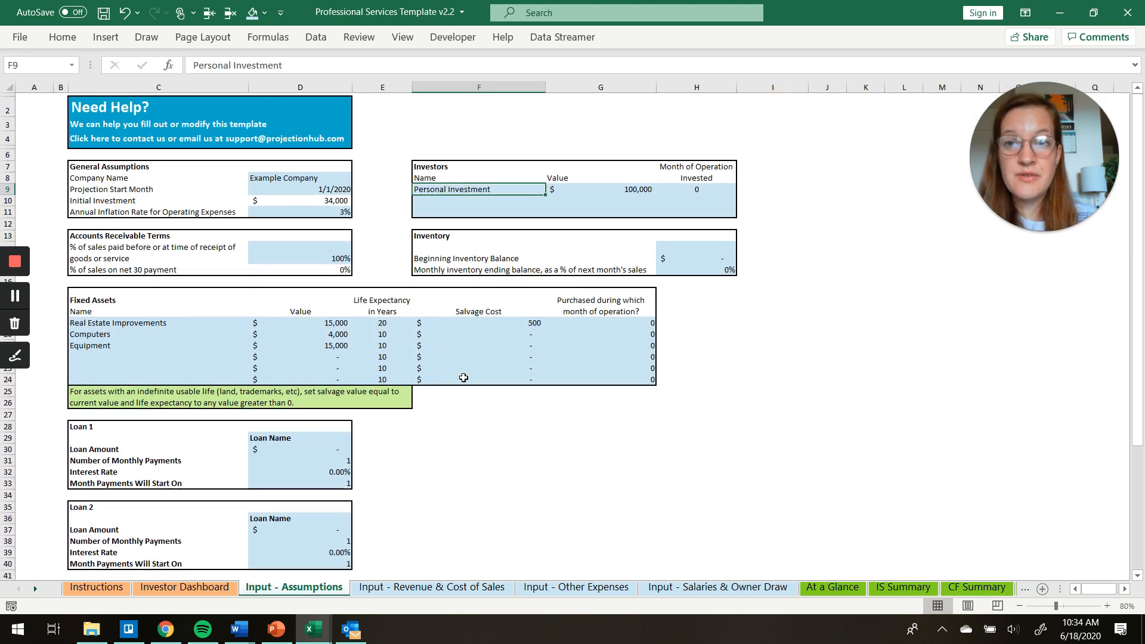